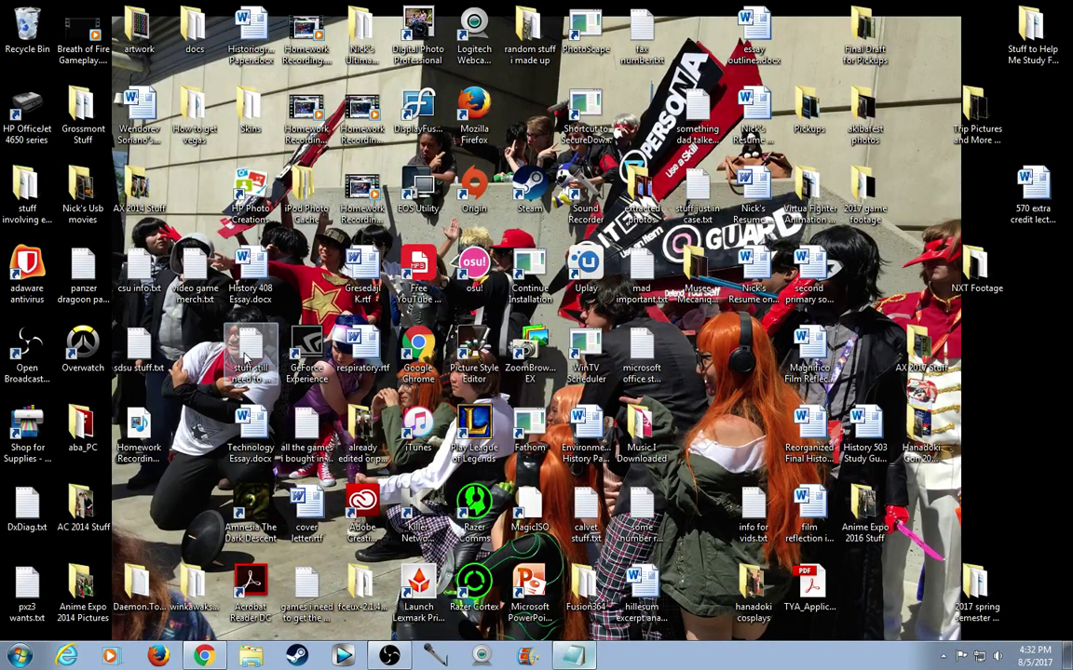
Step: Restore the MyAnimeList profile and review its 355 anime and 14 manga entries
click(204, 657)
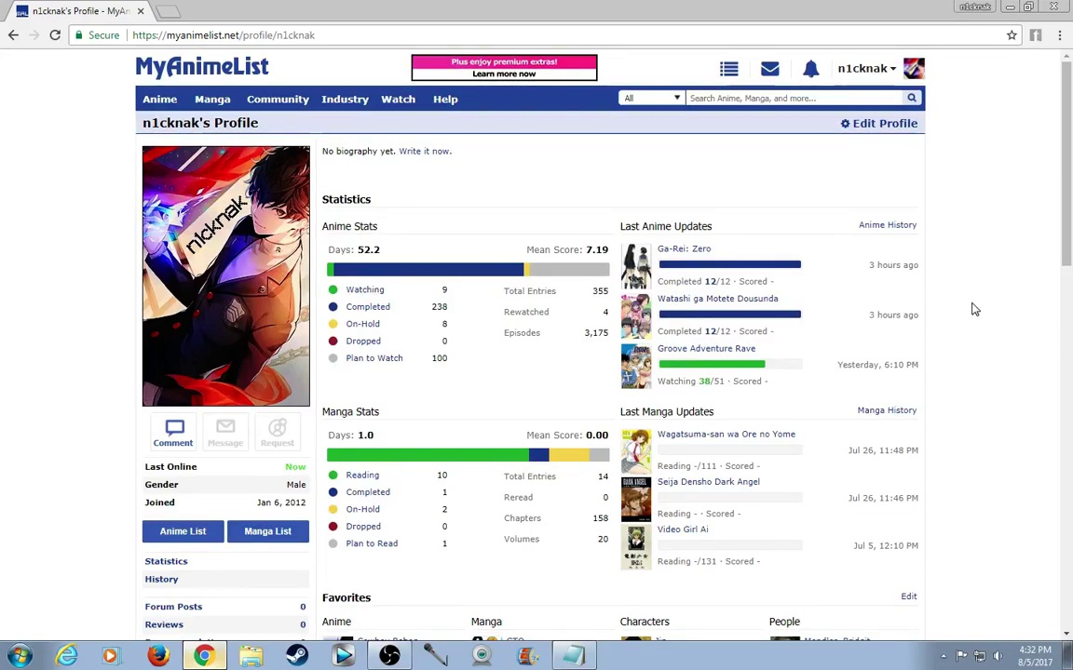
scroll(972, 312, down, 2)
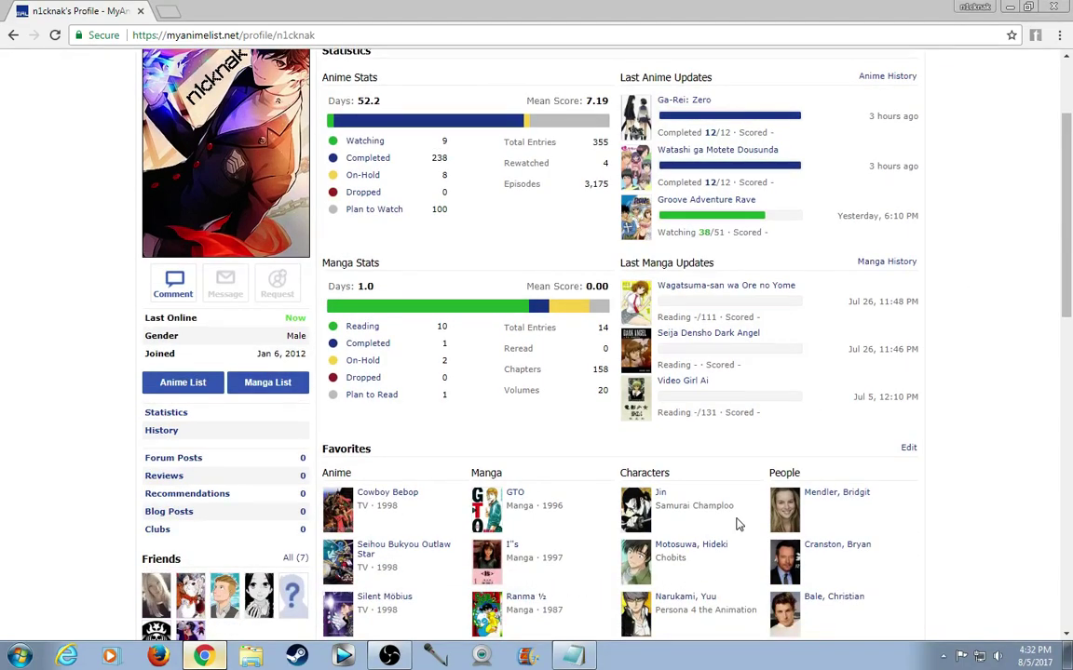
scroll(736, 525, up, 1)
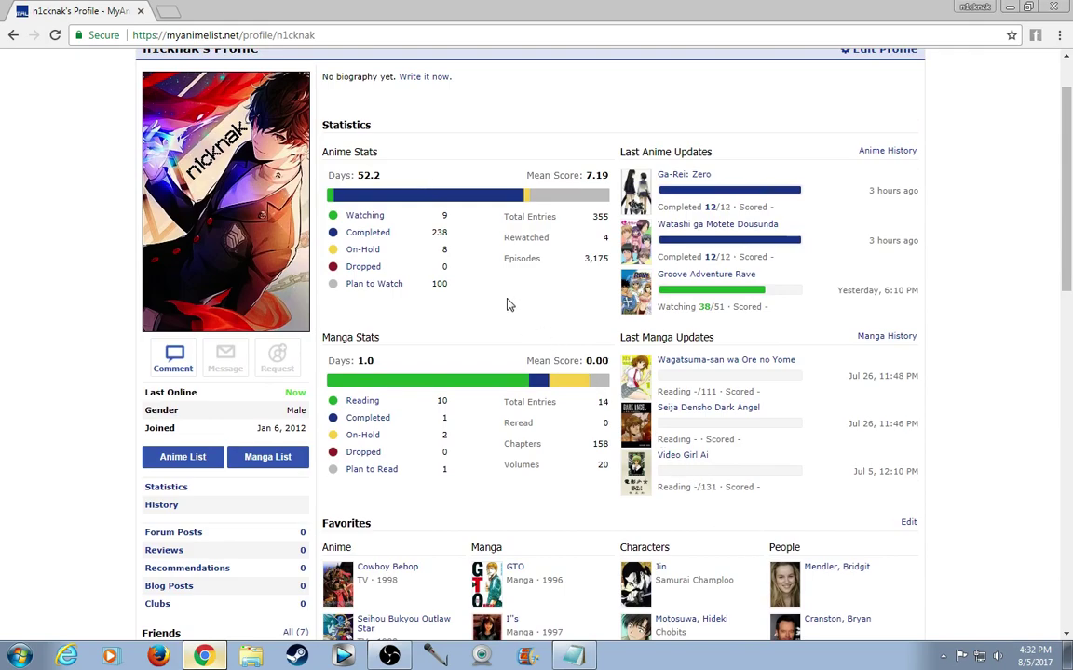
Step: Switch to the All Anime list, scroll through it, and briefly expand Hunter x Hunter (2011) details
click(361, 217)
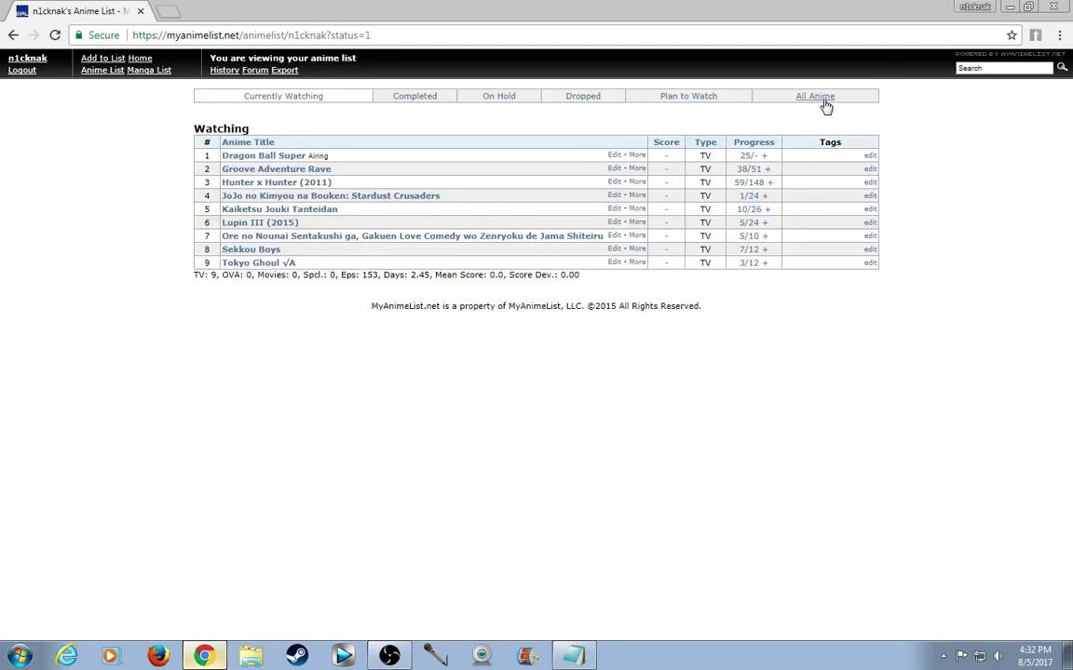
click(825, 105)
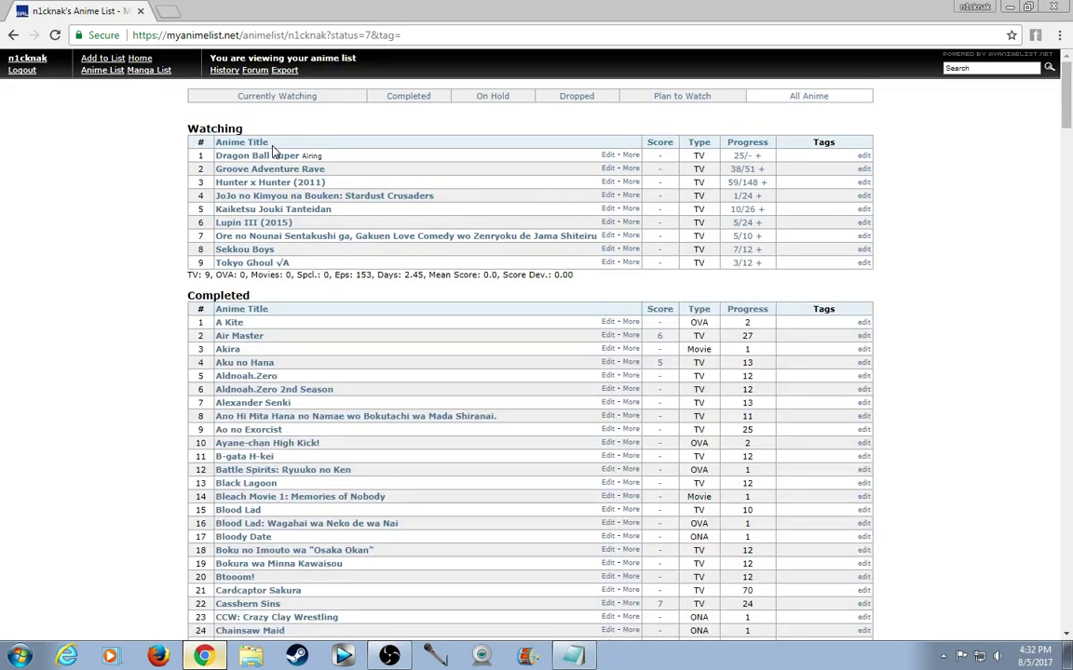
scroll(279, 261, down, 7)
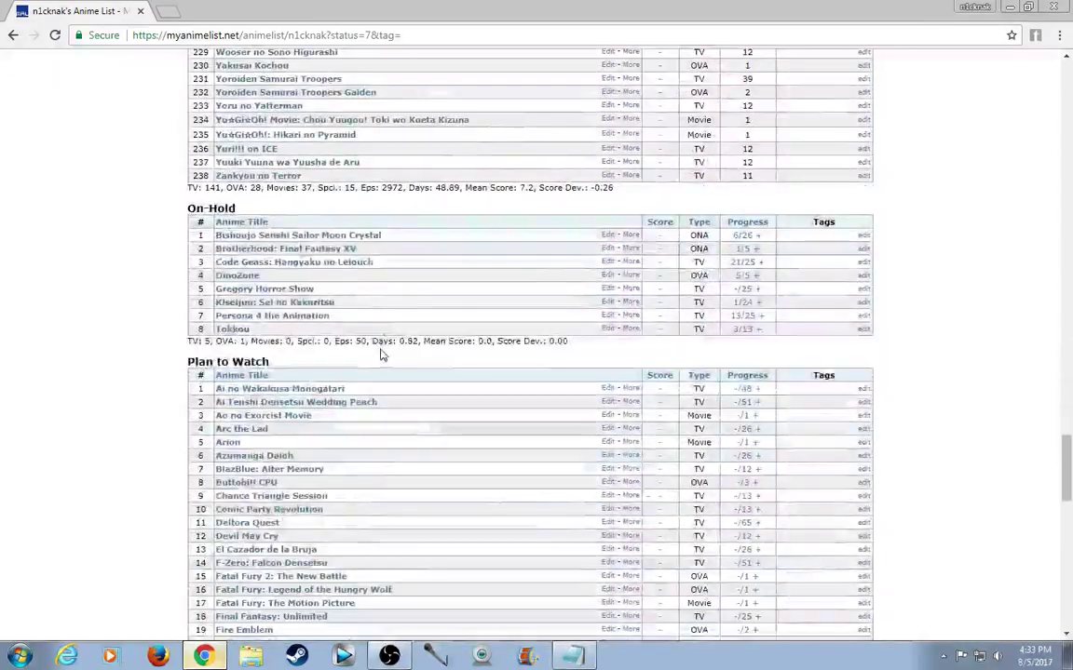
scroll(335, 293, down, 3)
scroll(339, 298, down, 9)
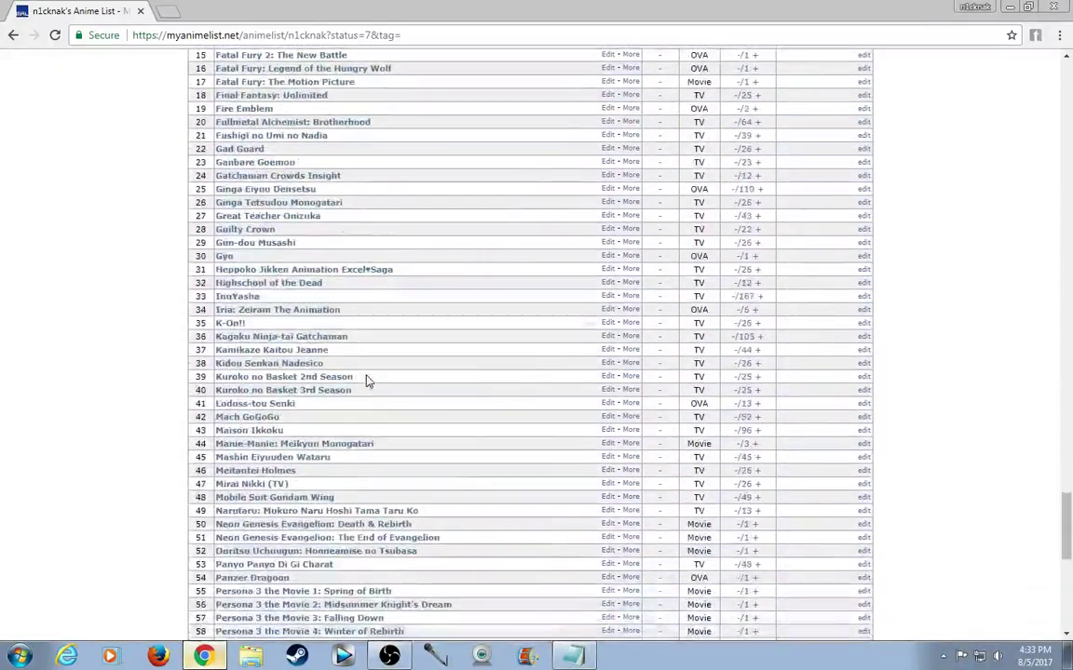
scroll(447, 521, up, 2)
scroll(466, 542, up, 20)
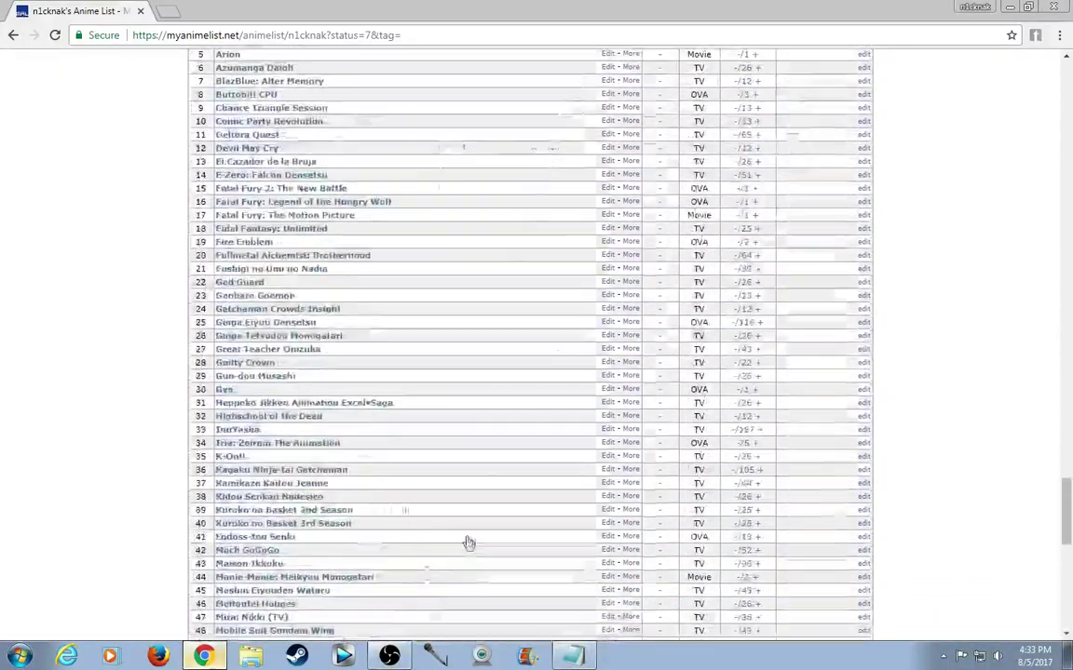
scroll(466, 542, up, 20)
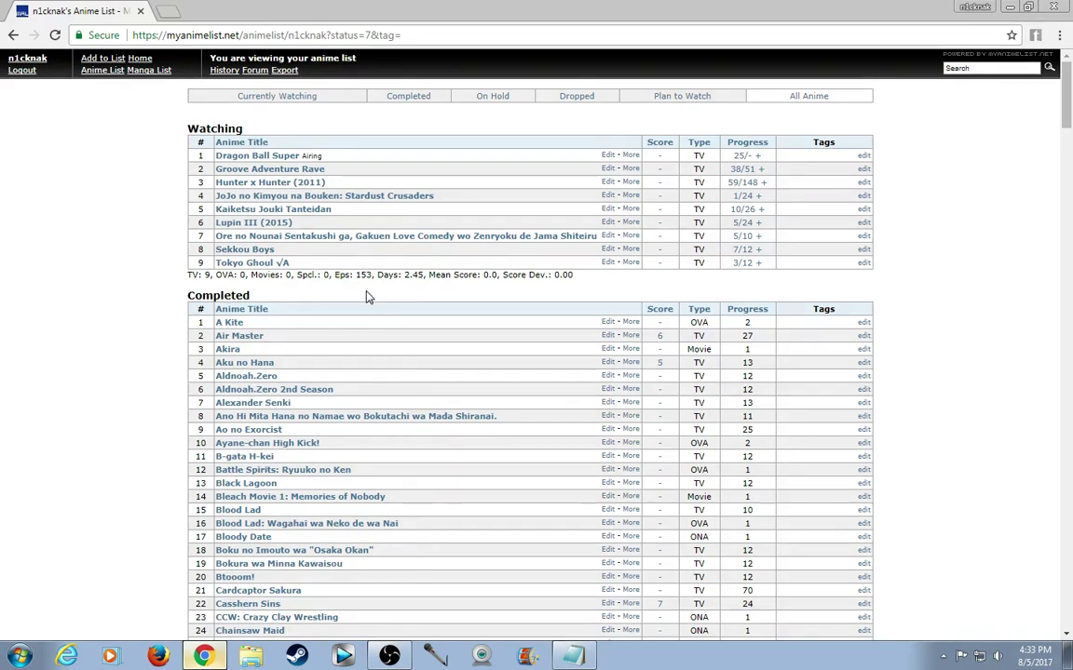
click(625, 183)
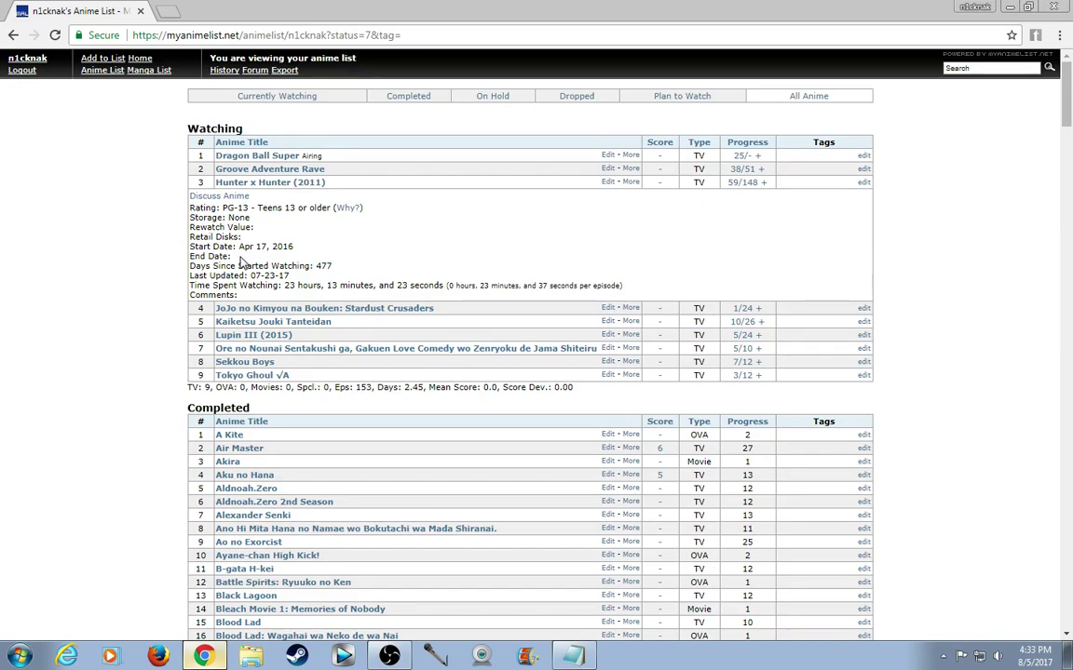
click(631, 183)
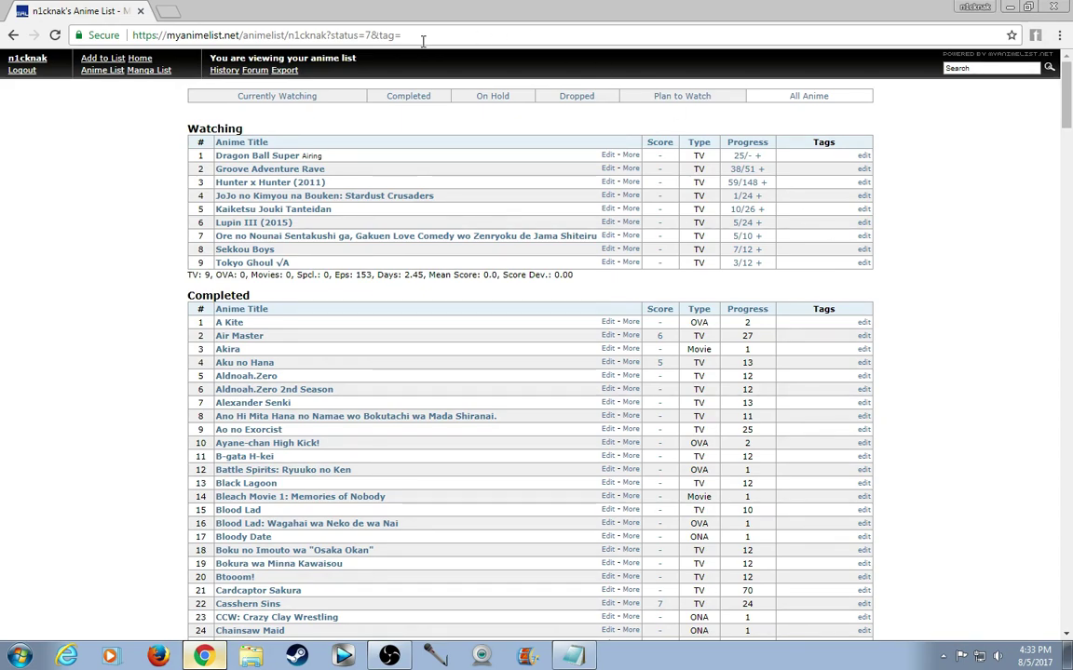
Step: Go to myvideogamelist.com and open the n1cknak account dropdown
click(278, 37)
text(myvideogamelist.com)
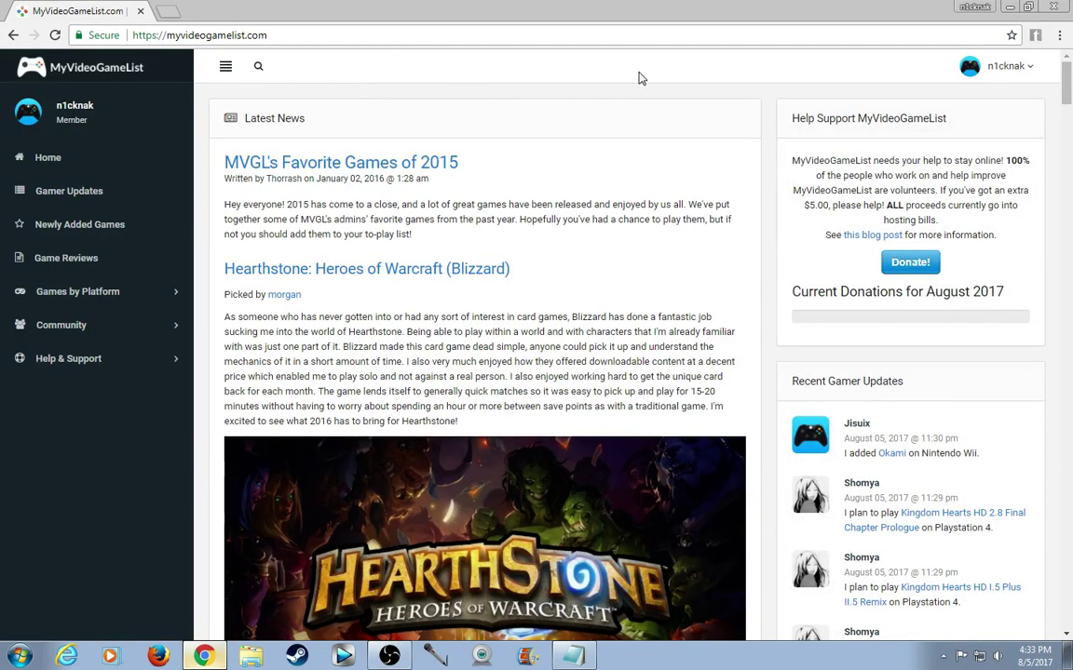
click(1004, 69)
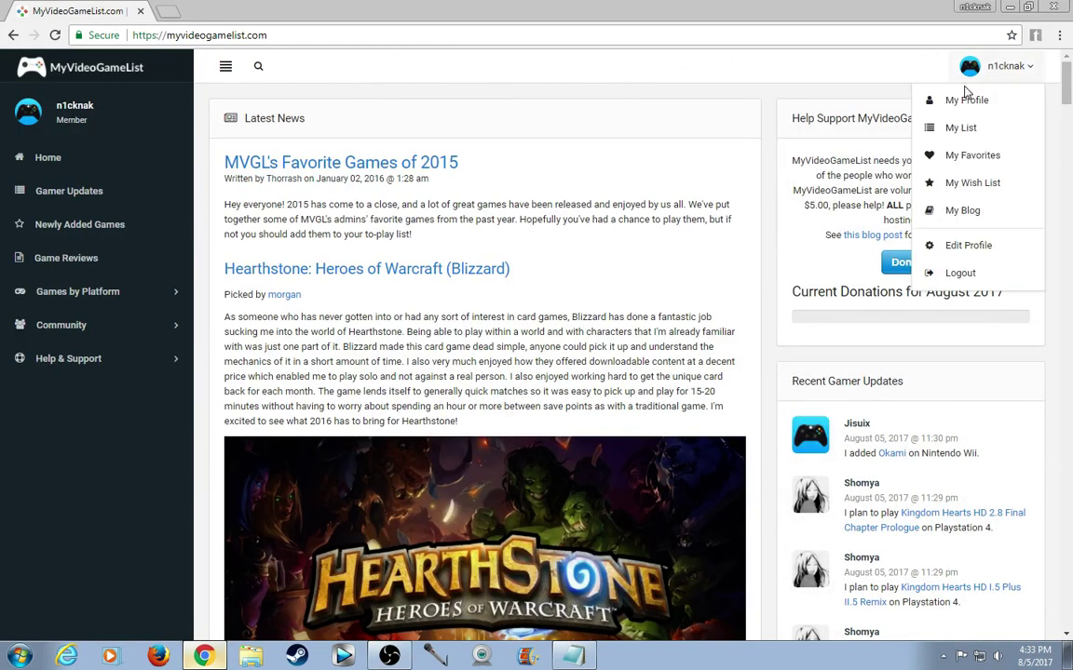
scroll(602, 270, down, 4)
scroll(602, 270, down, 13)
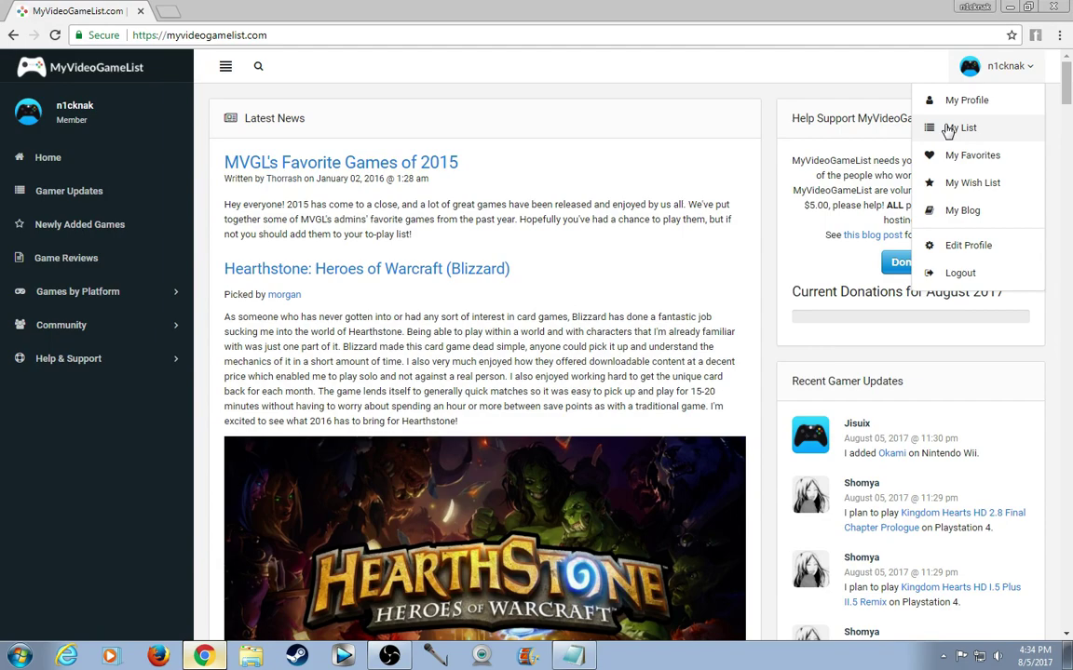
Step: Open My List and scroll through Currently Playing (6), Completed (65) and other sections
click(961, 127)
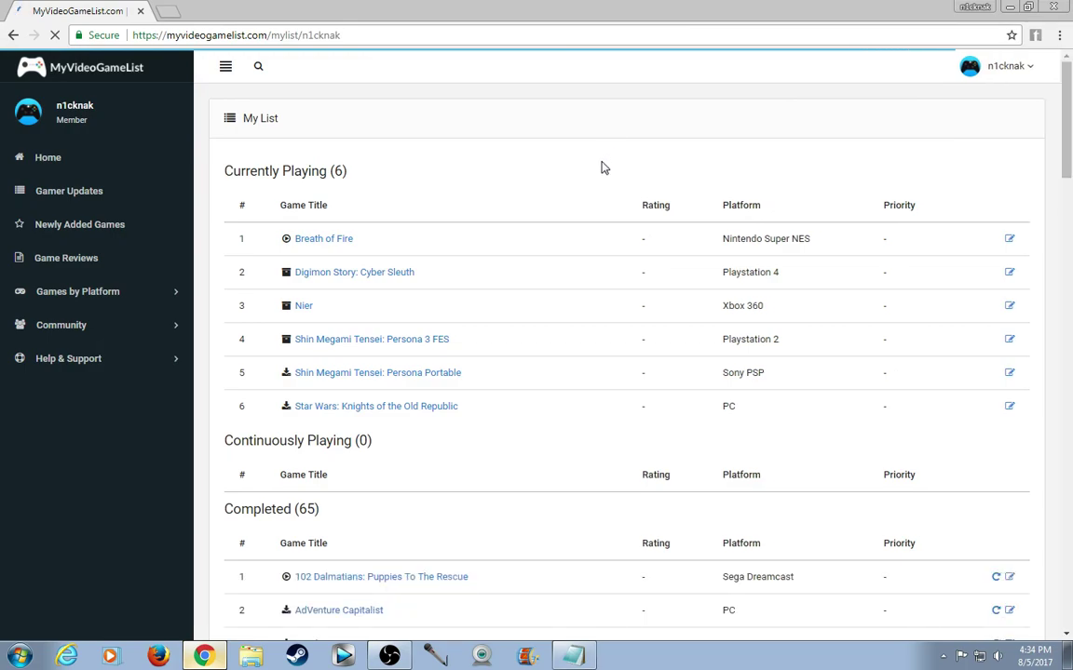
scroll(549, 231, down, 1)
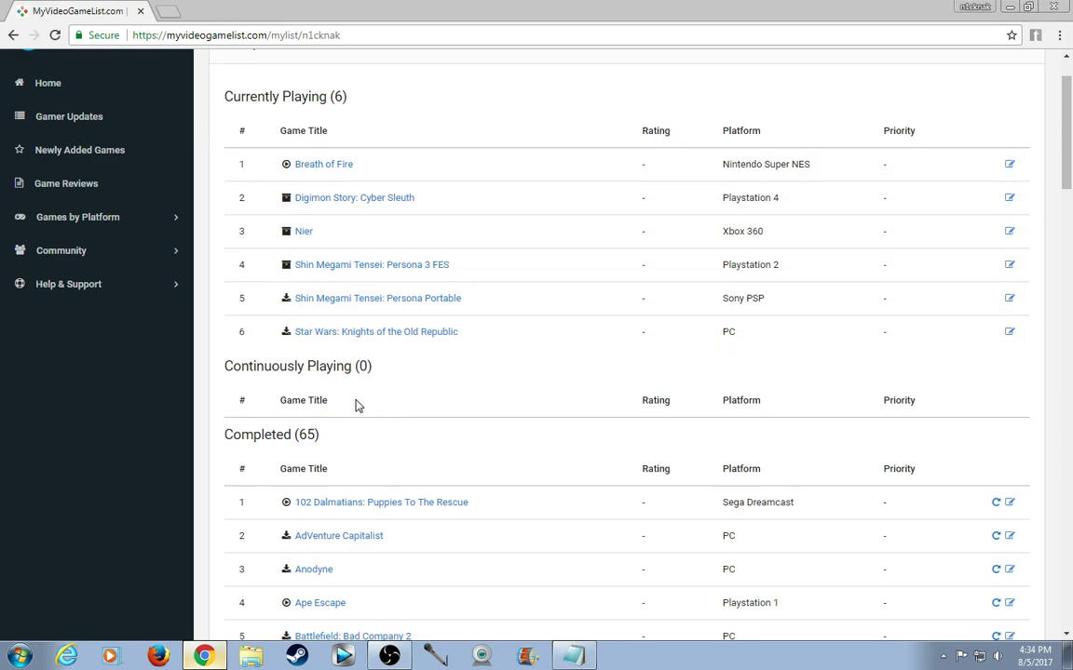
scroll(363, 403, down, 3)
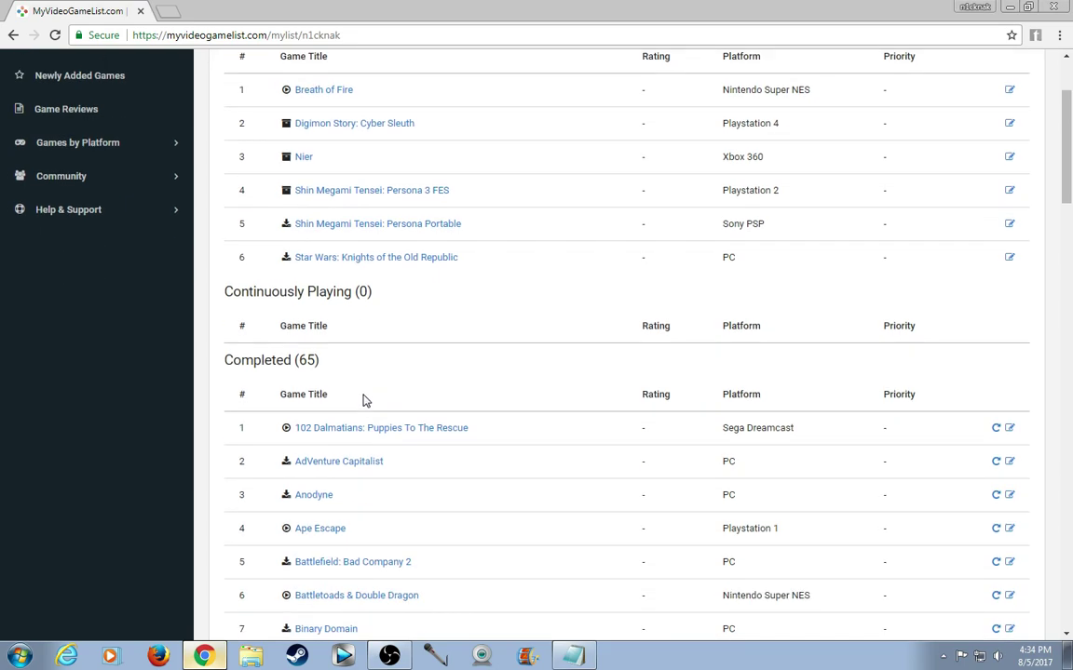
scroll(367, 361, down, 6)
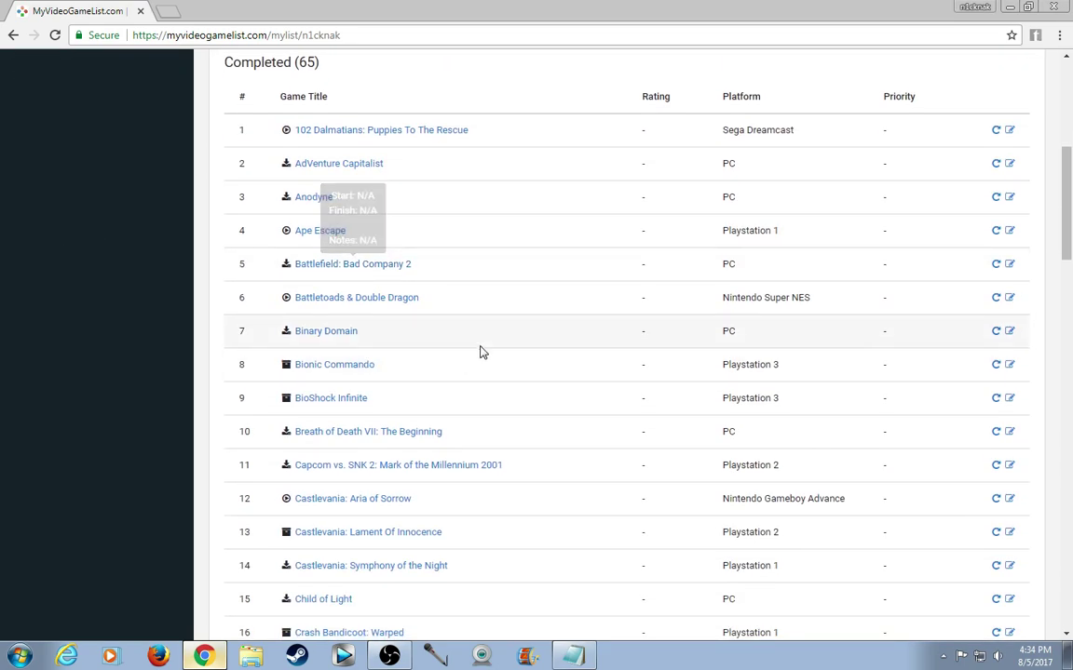
scroll(604, 357, down, 5)
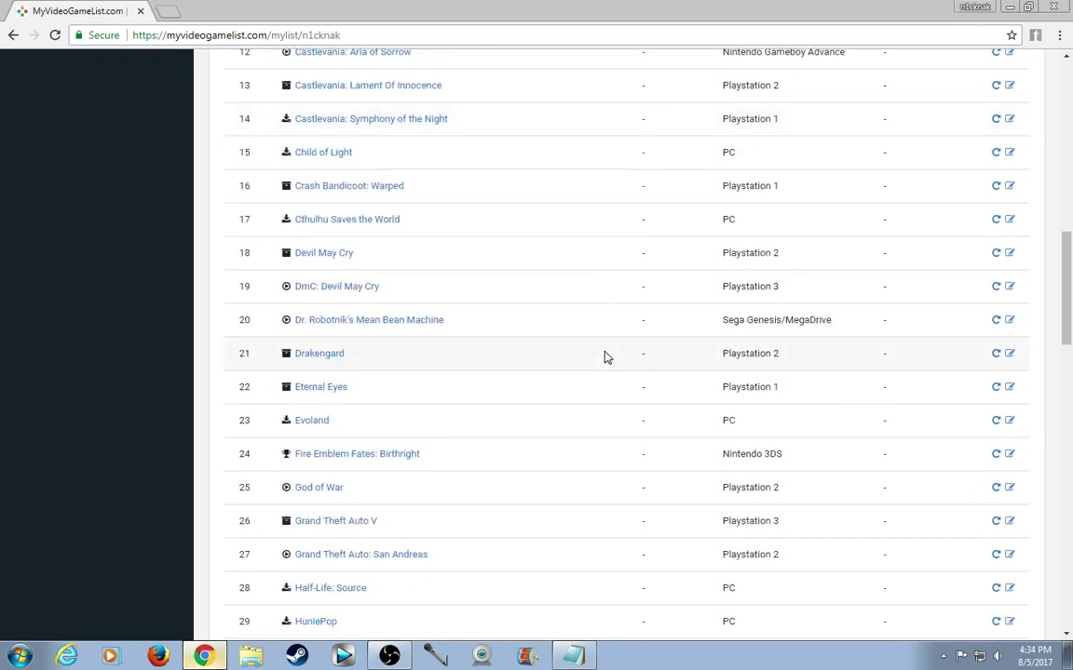
scroll(605, 357, down, 11)
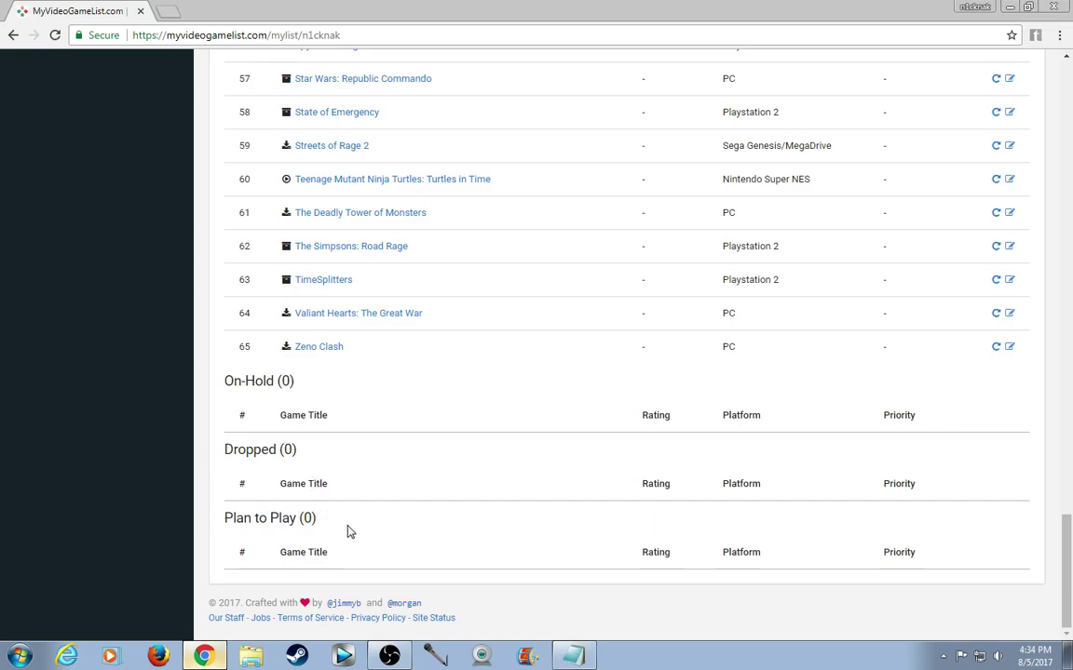
scroll(351, 532, up, 11)
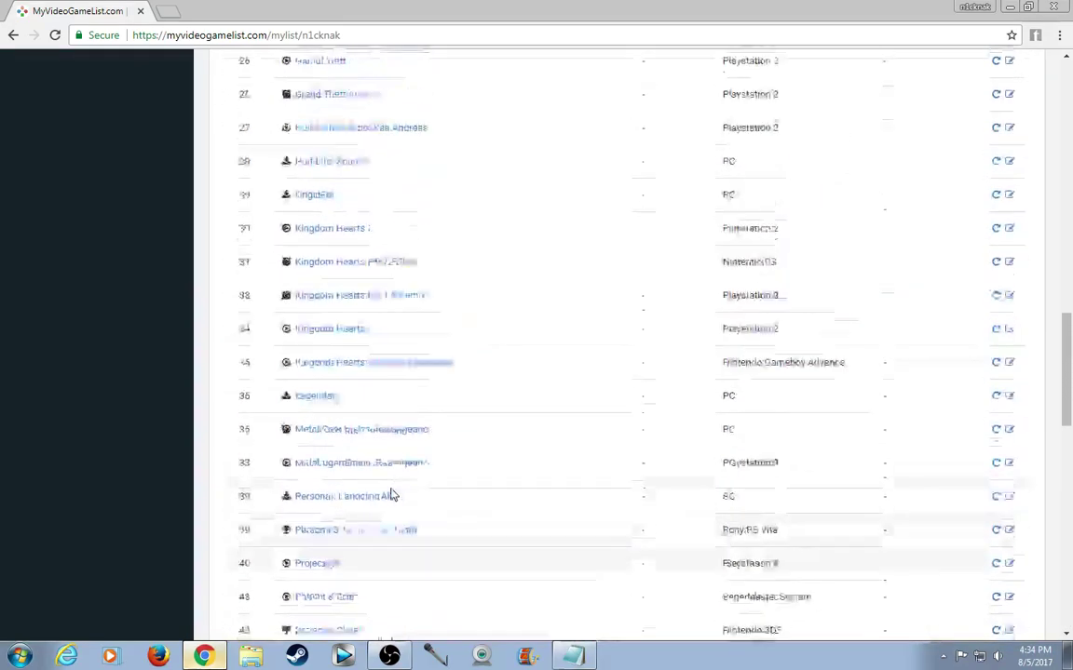
scroll(391, 495, up, 10)
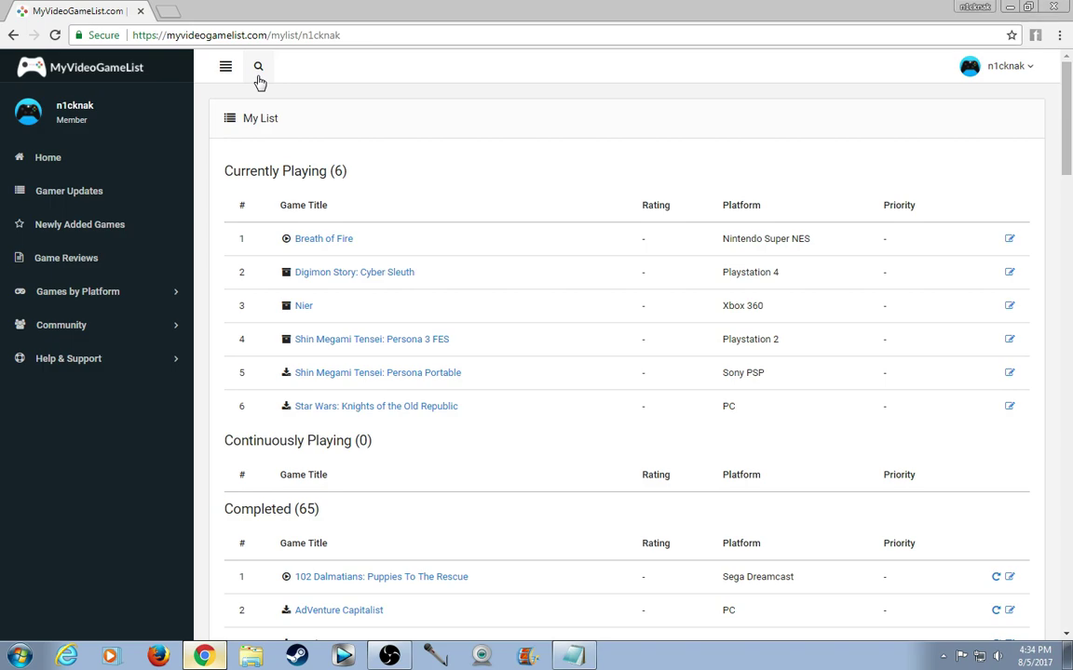
Step: Search games for 'shining', picking the Shining in the Darkness suggestion
click(259, 74)
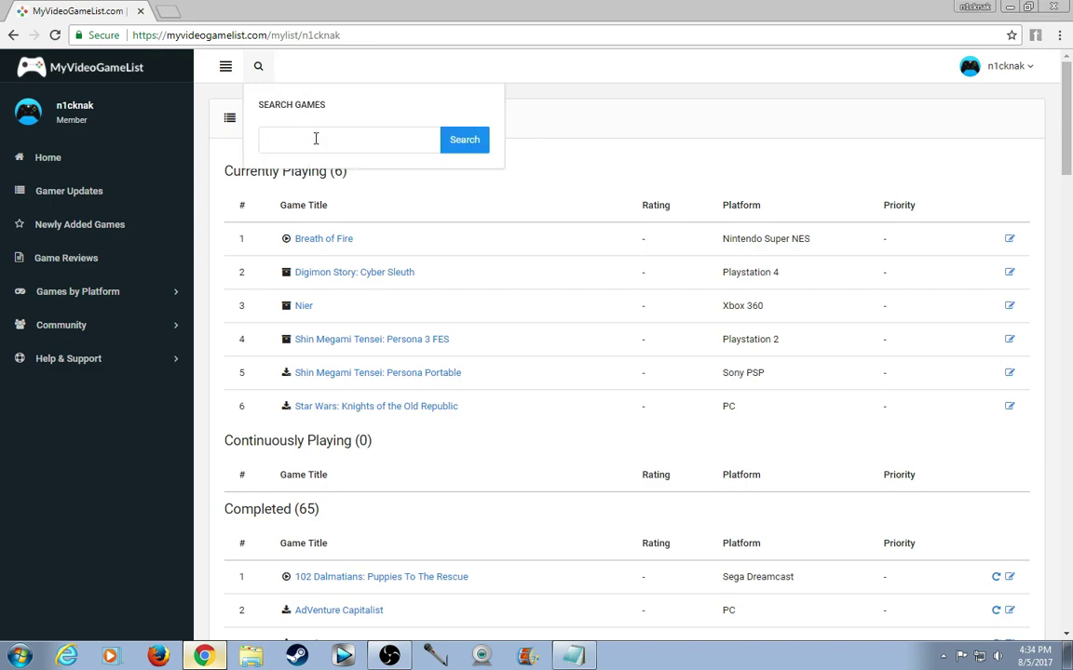
text(sh)
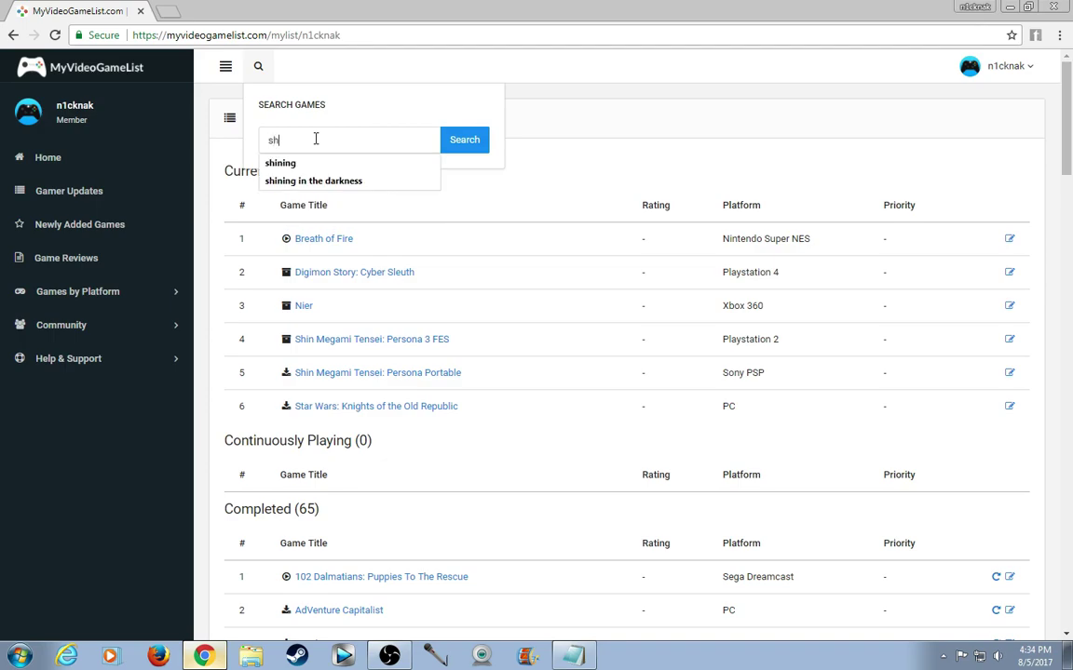
text(ining)
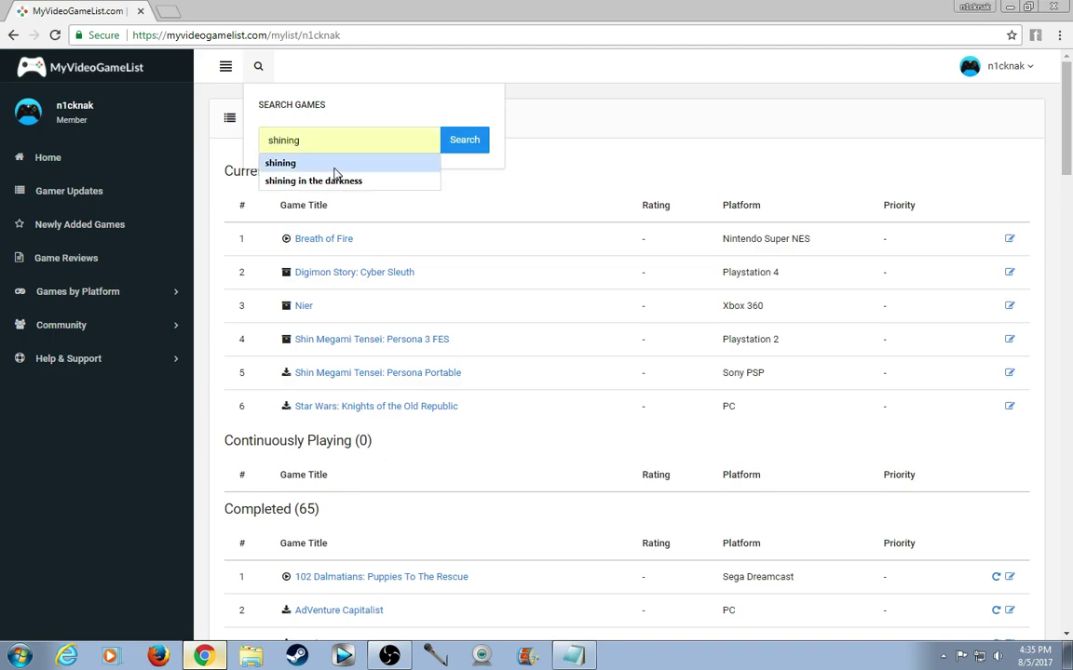
click(330, 181)
click(463, 147)
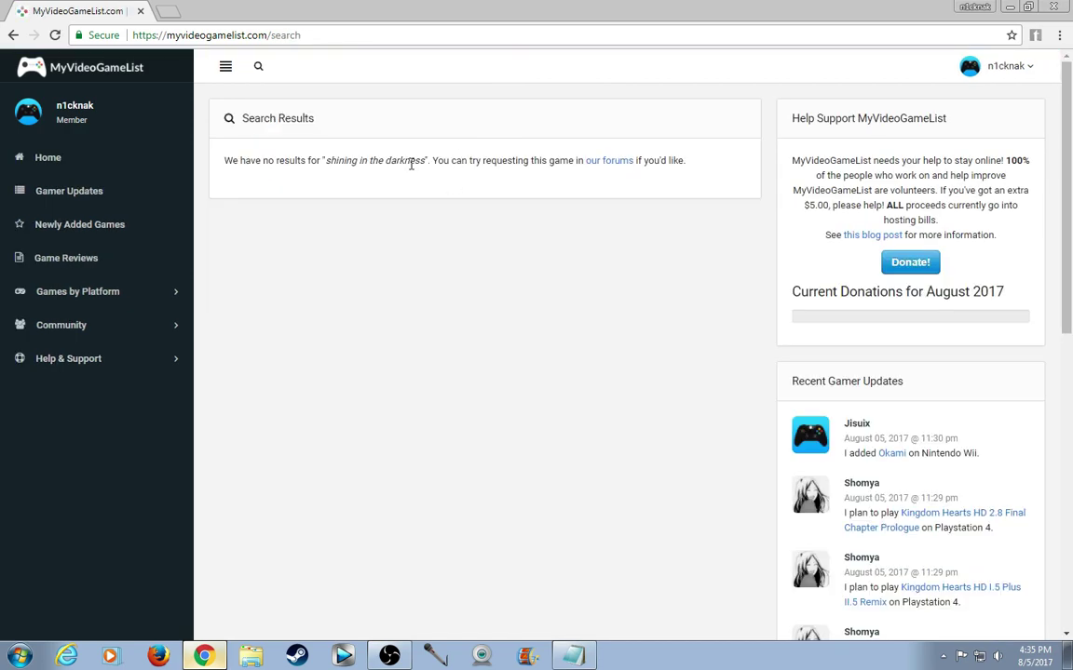
Step: Search for 'shining force' and scroll the results down to the original Shining Force
click(260, 68)
click(303, 133)
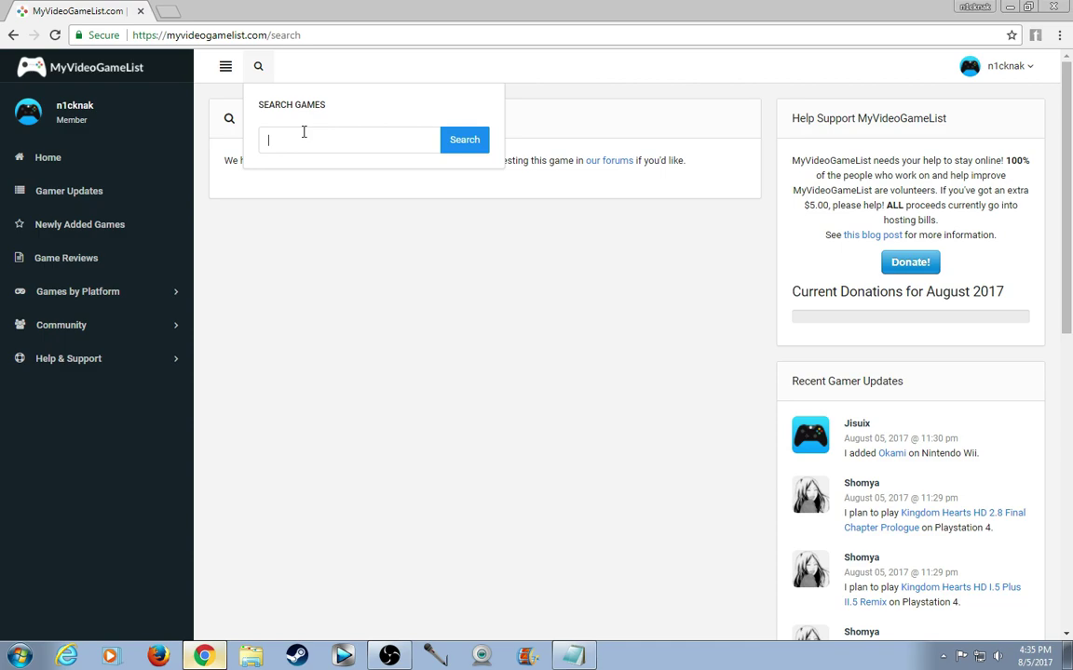
text(shining force)
key(Return)
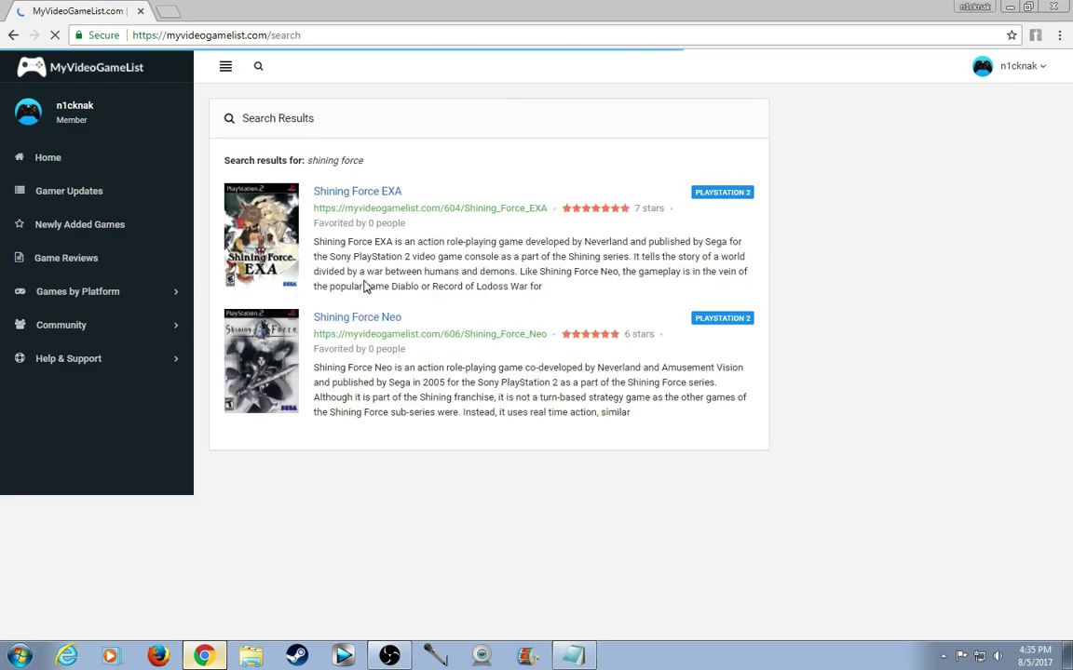
scroll(494, 327, down, 2)
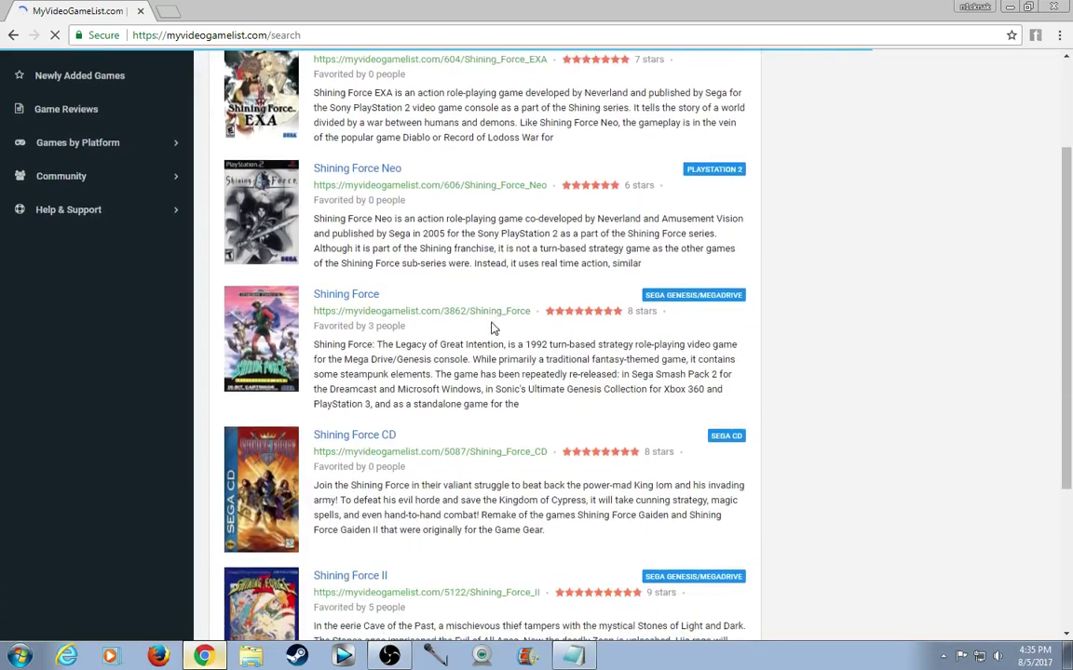
scroll(494, 328, down, 1)
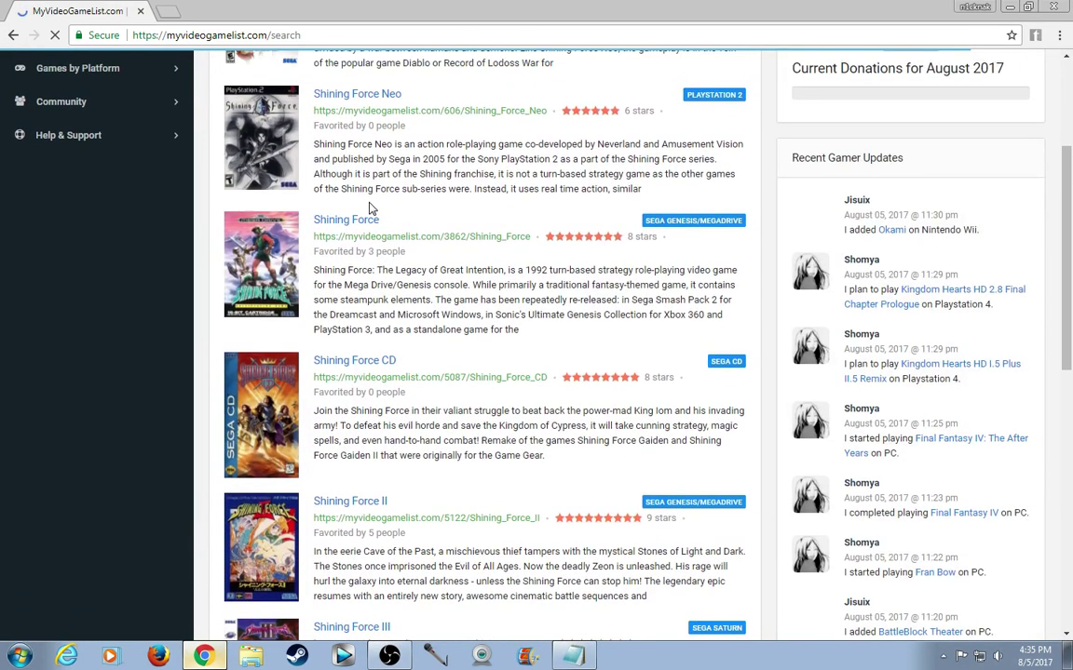
Step: Open Shining Force, start adding it to the list, and set its status to Playing
click(358, 222)
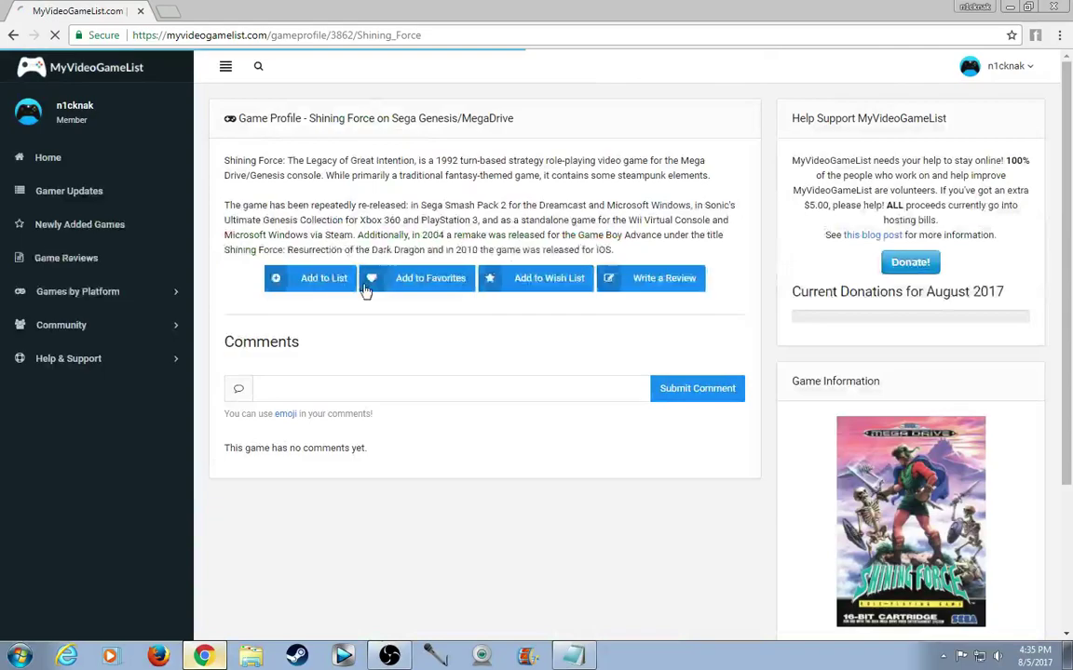
click(310, 280)
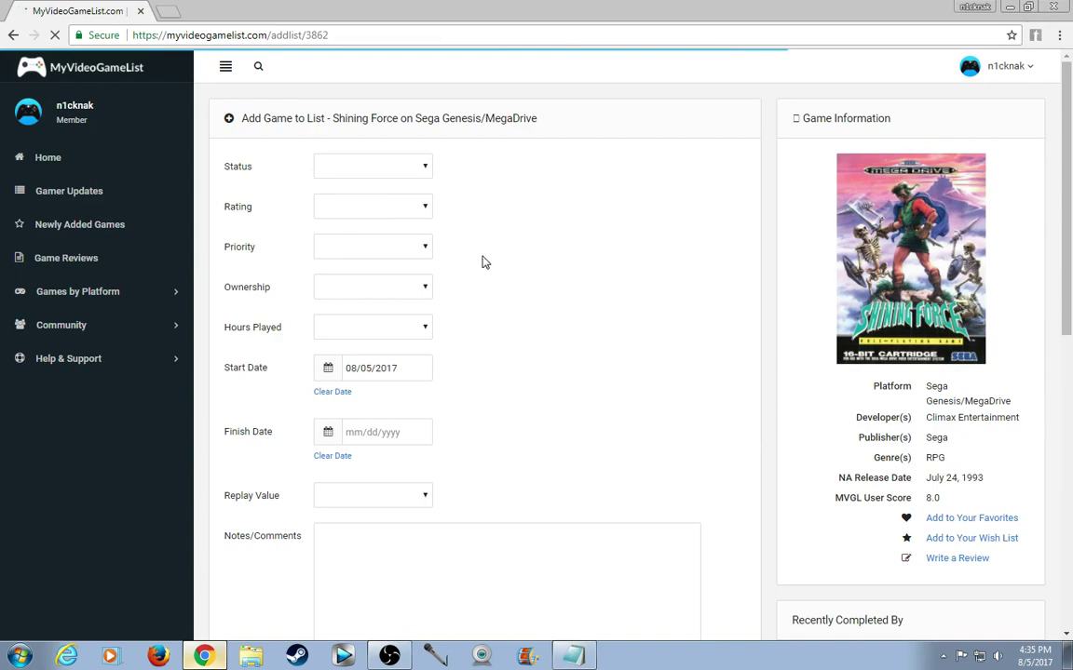
click(420, 167)
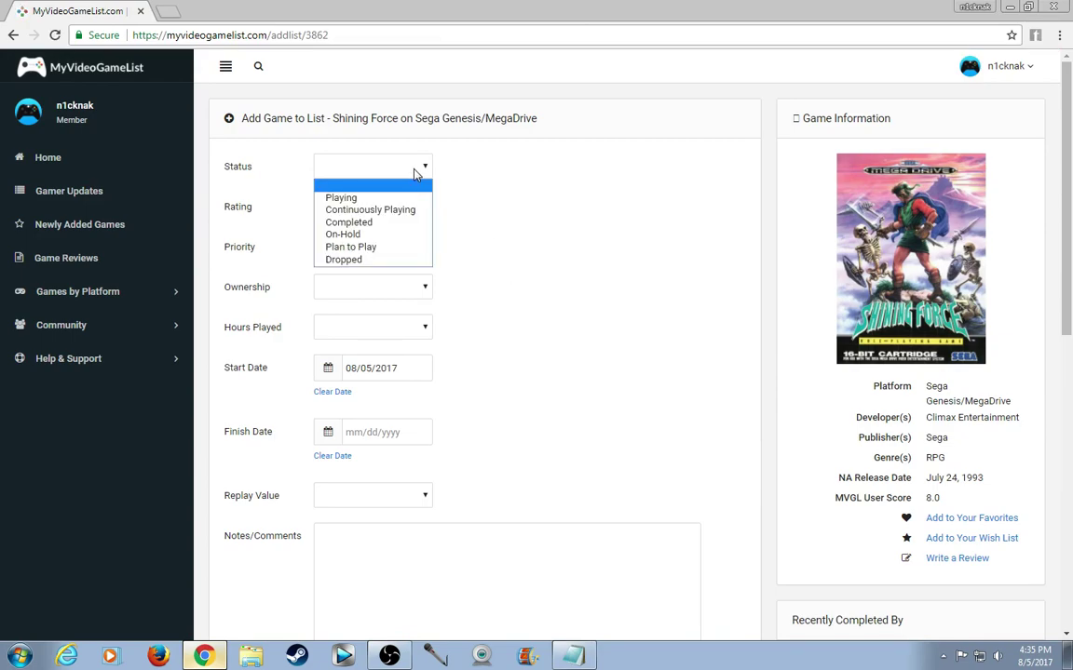
click(377, 198)
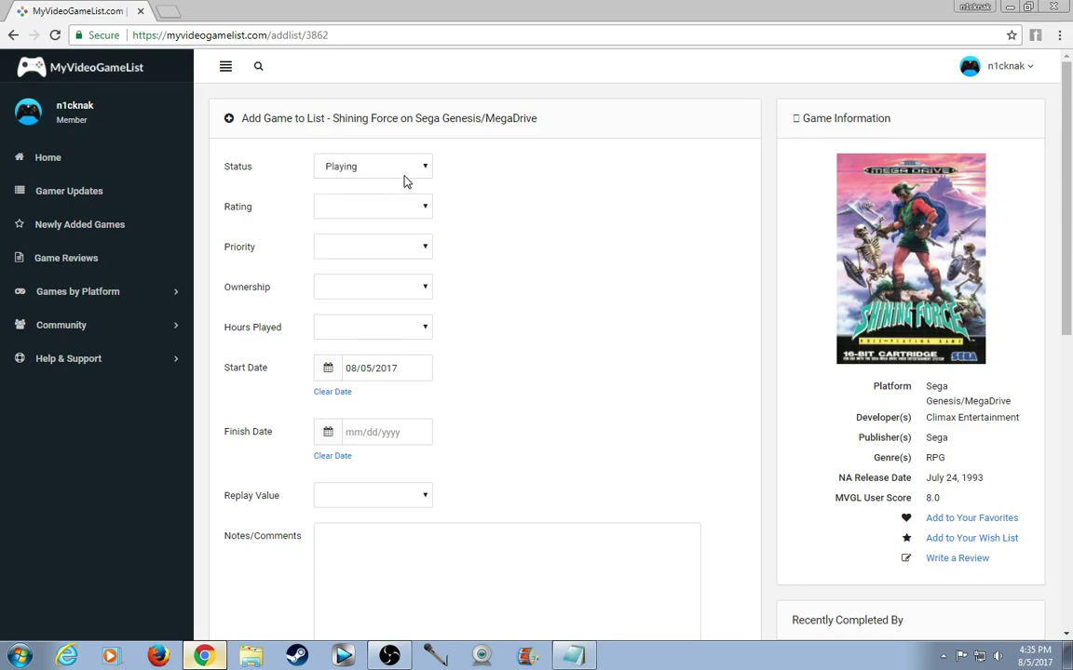
click(403, 176)
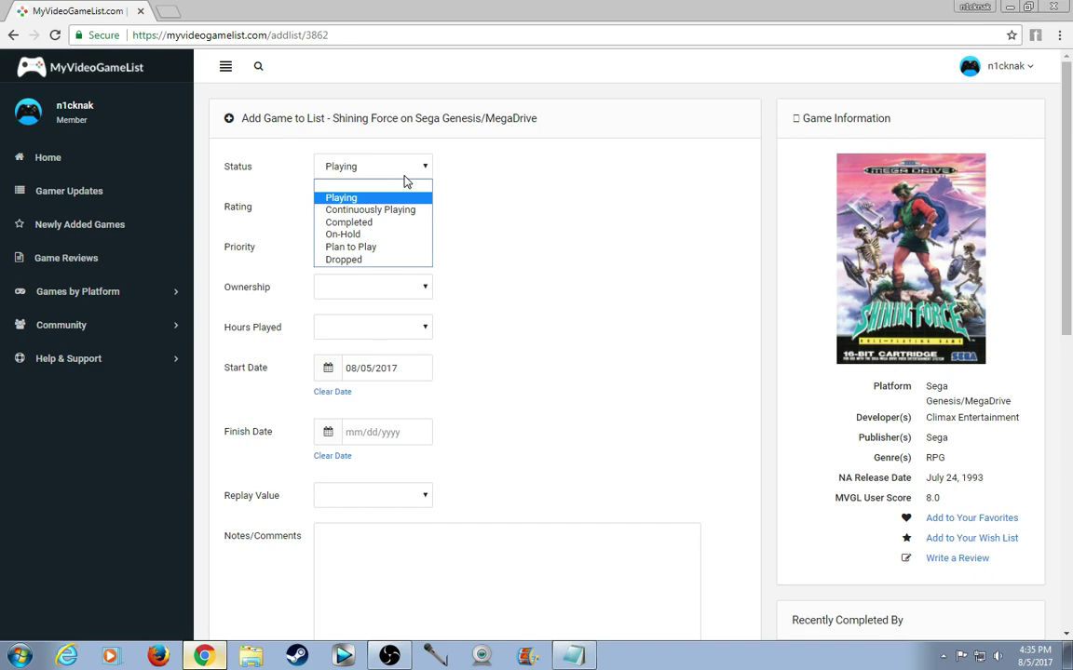
click(365, 163)
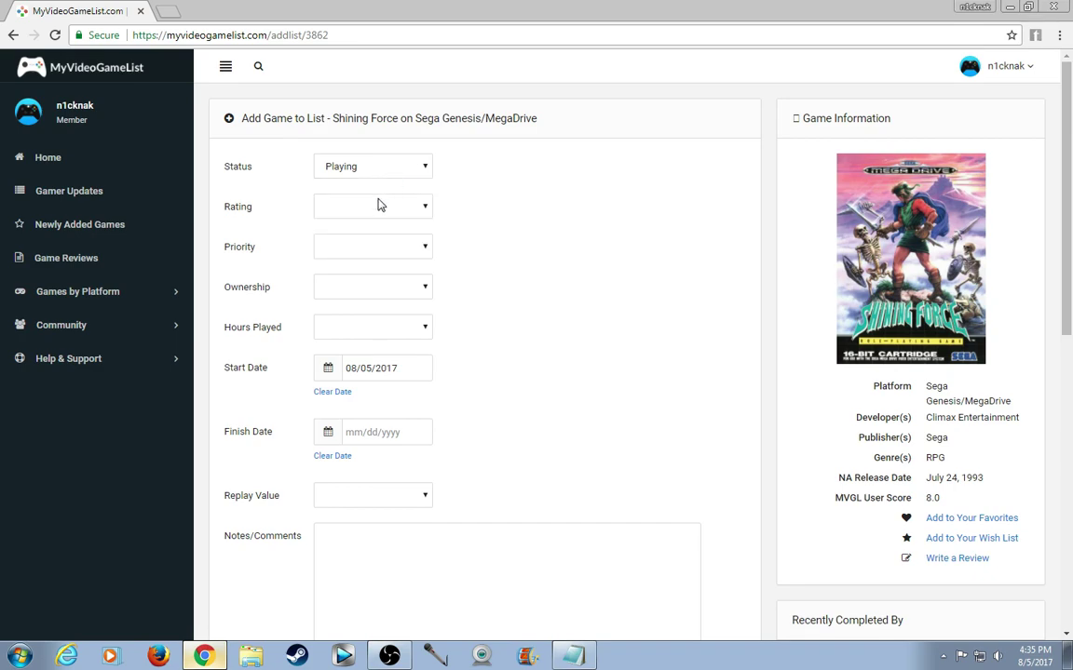
Step: Leave rating, priority and hours played unchanged, and set ownership to Own Digital Copy
click(379, 205)
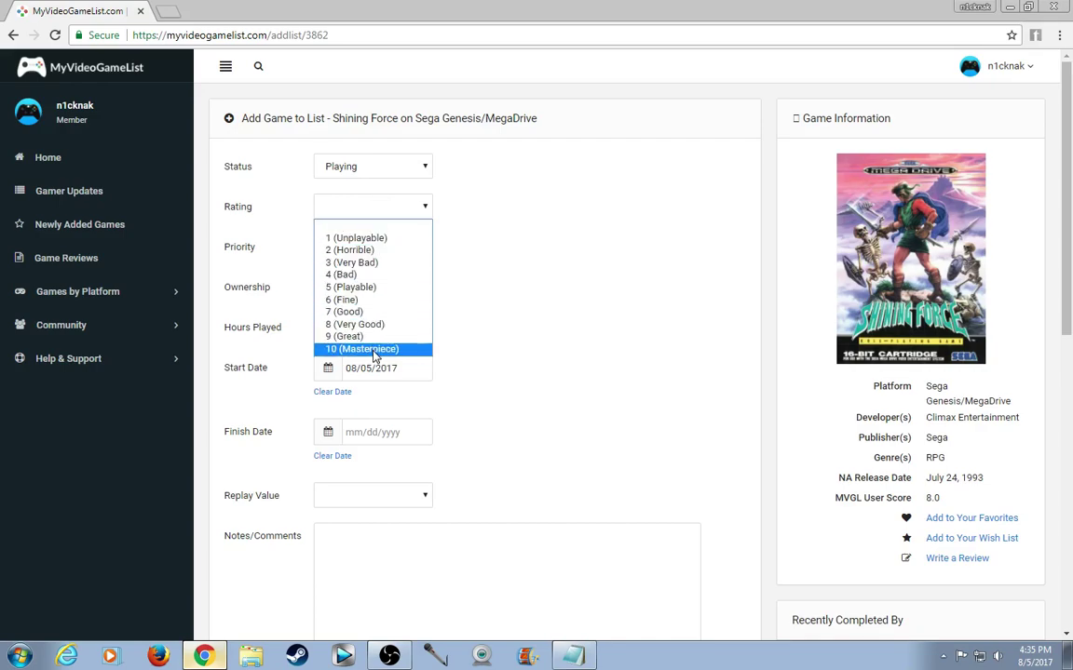
click(377, 205)
click(361, 248)
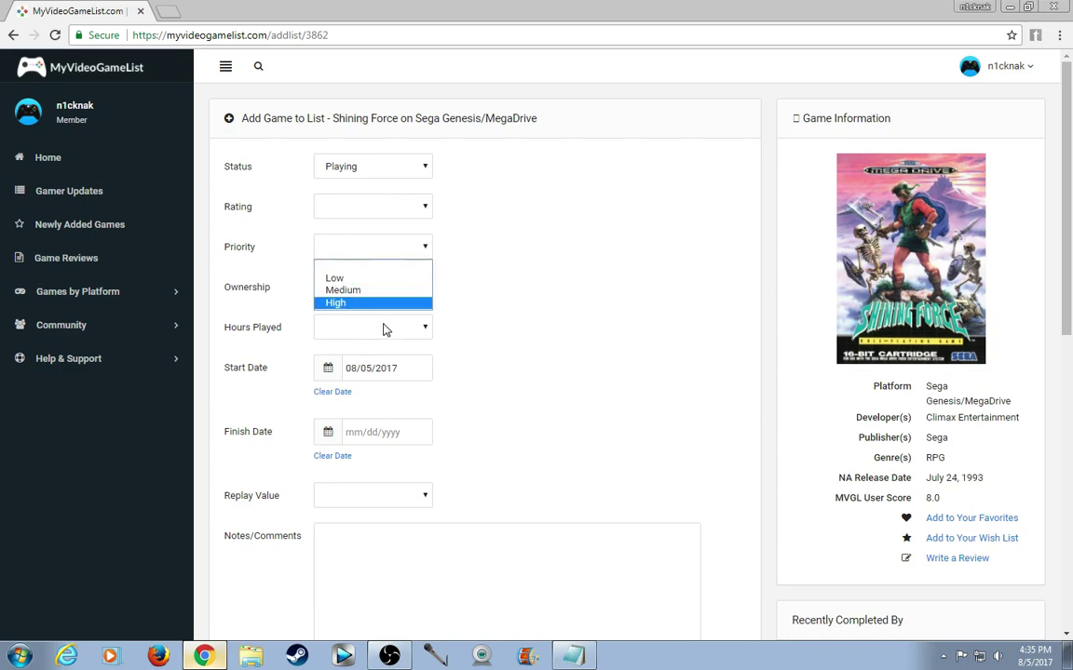
click(385, 264)
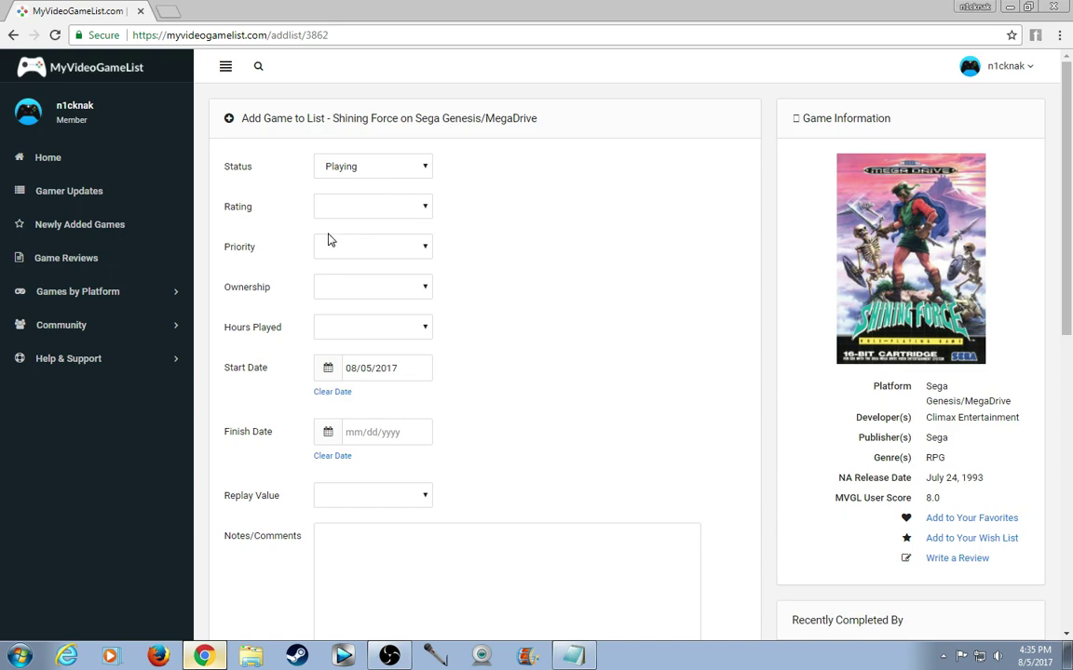
click(340, 289)
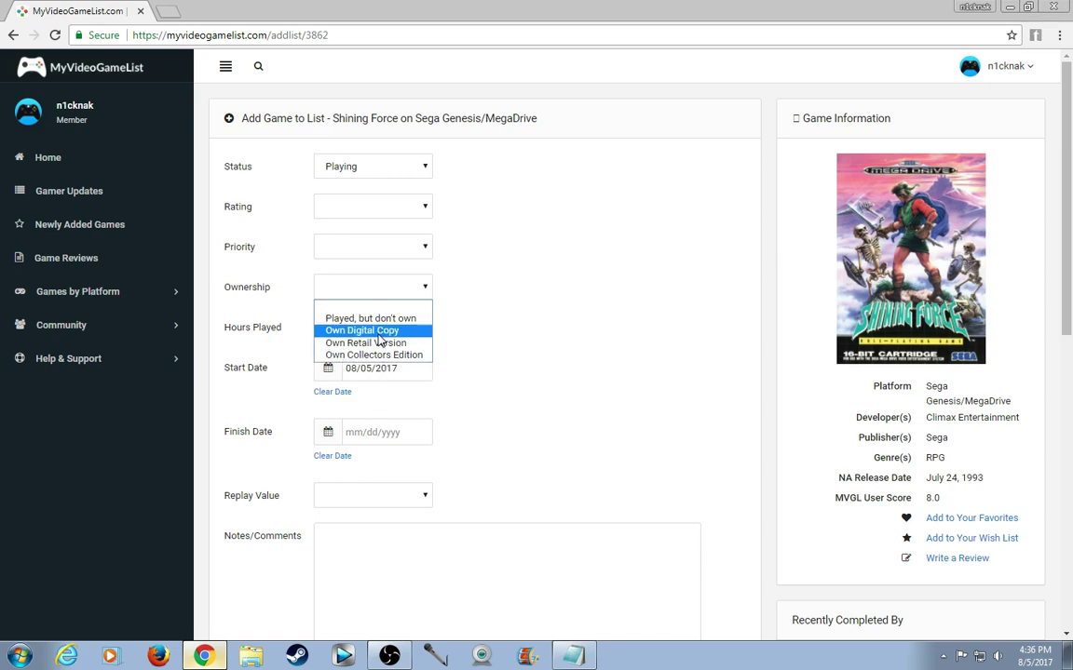
key(Up)
click(380, 333)
click(378, 339)
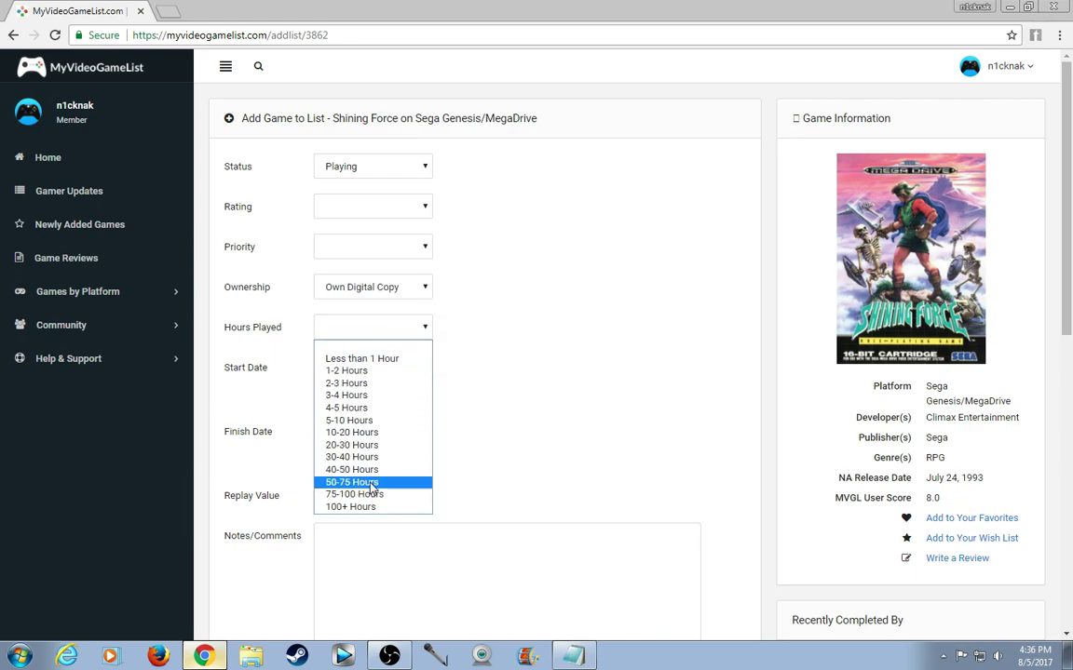
click(604, 354)
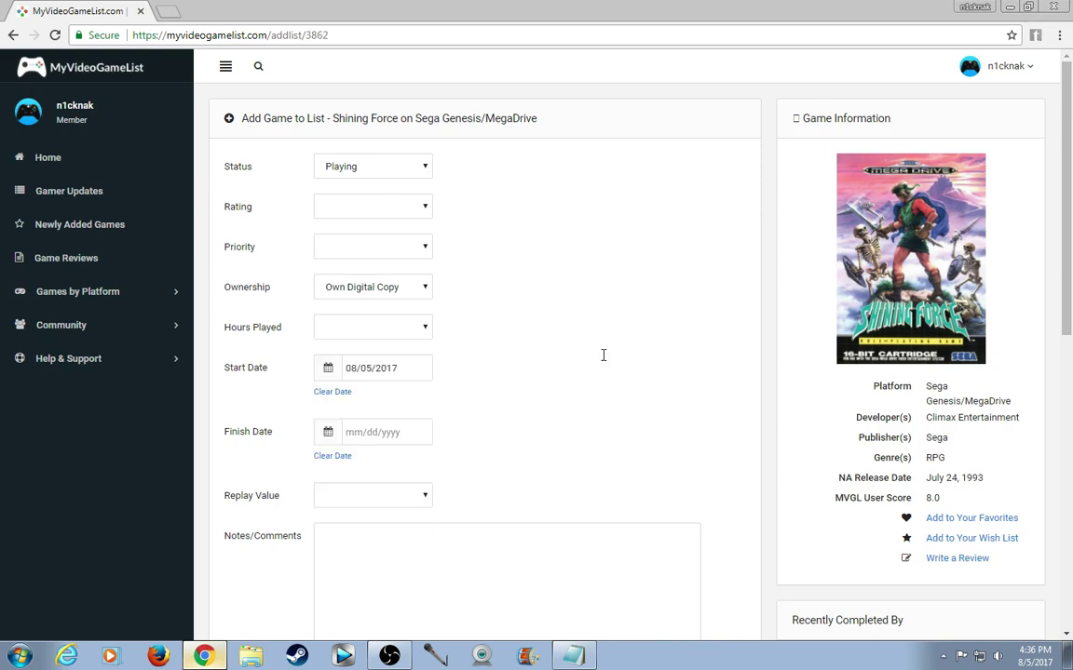
Step: Clear the start date and leave replay value unchanged
scroll(553, 376, down, 1)
scroll(554, 376, down, 1)
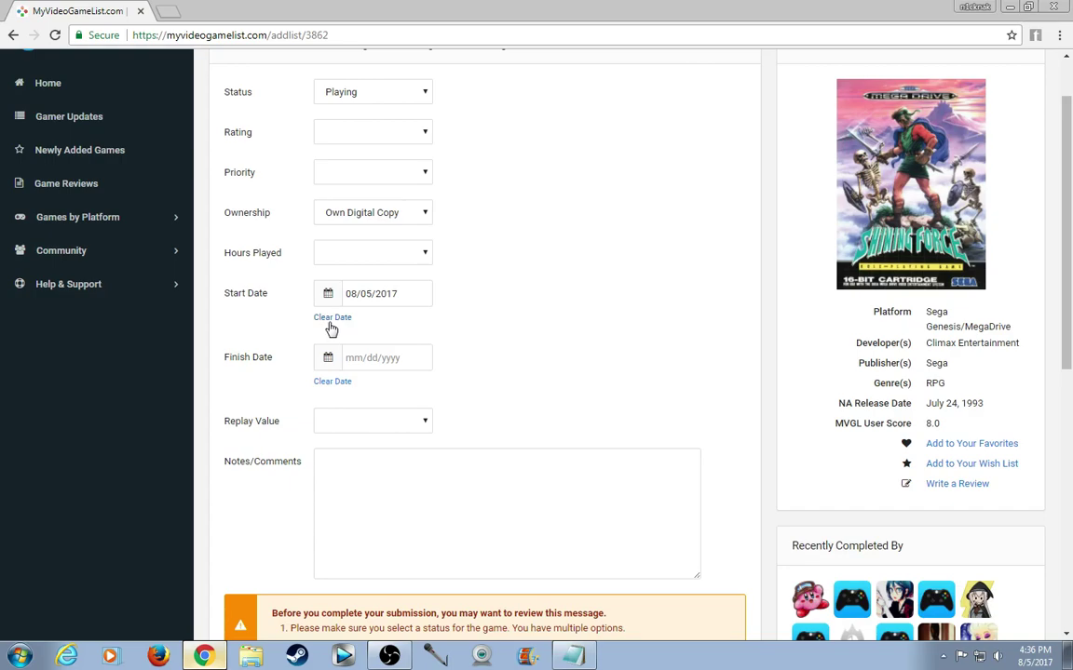
click(331, 319)
click(363, 421)
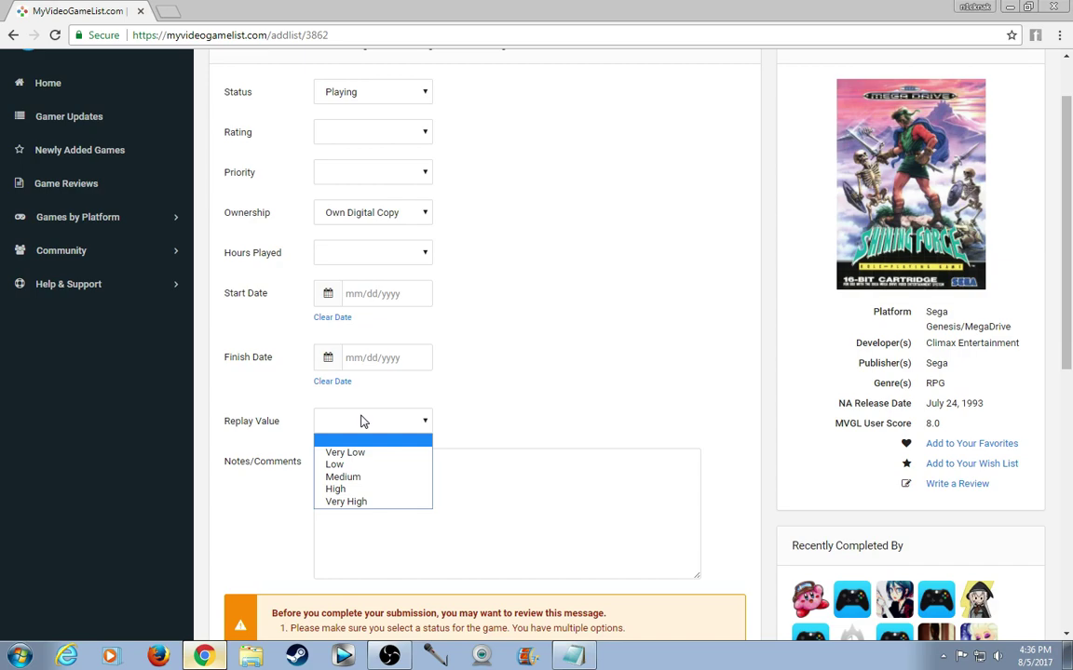
scroll(484, 372, down, 1)
click(420, 350)
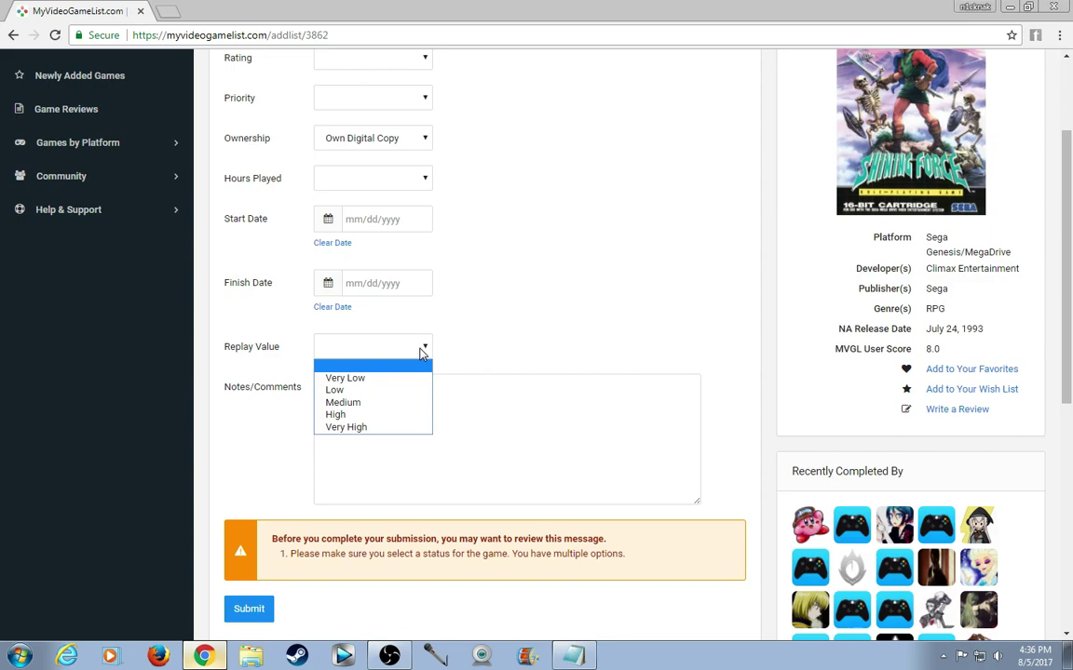
click(420, 350)
scroll(433, 352, down, 3)
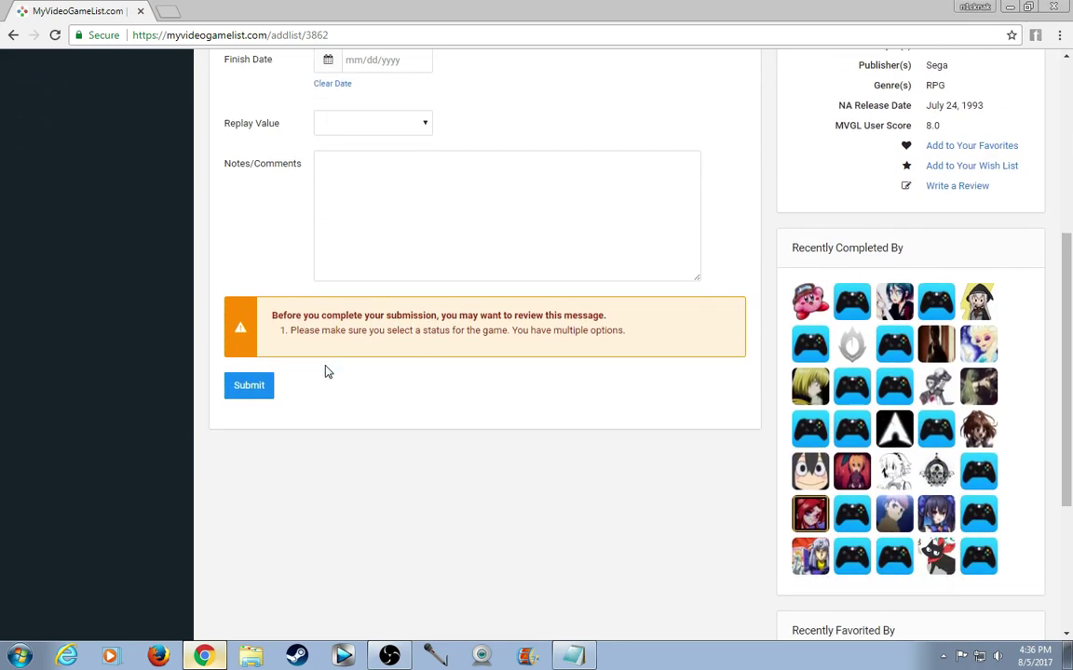
scroll(339, 363, up, 4)
scroll(356, 355, up, 1)
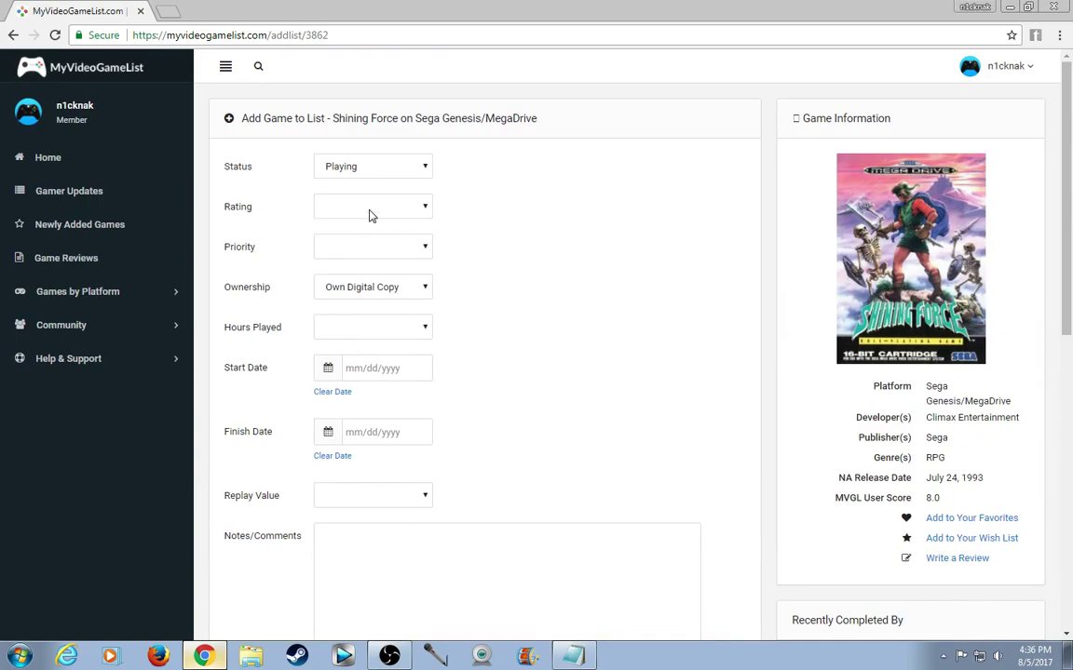
scroll(369, 293, down, 1)
scroll(370, 292, down, 4)
Step: Submit the Shining Force entry, then open Breath of Fire's edit form from Currently Playing
click(249, 383)
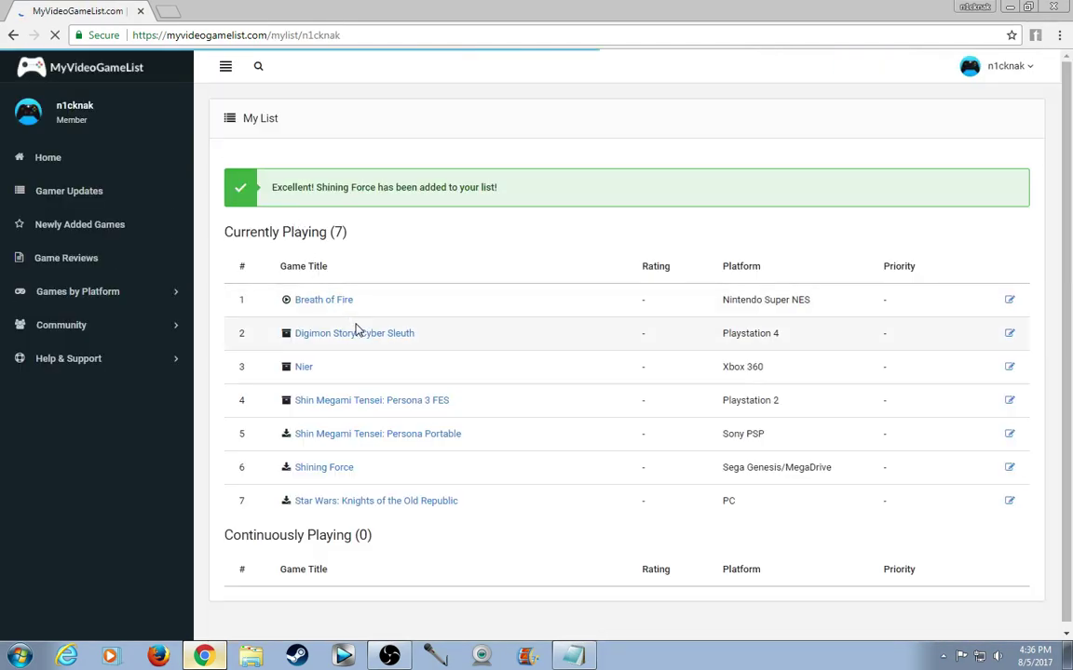
scroll(362, 363, down, 1)
scroll(357, 473, down, 1)
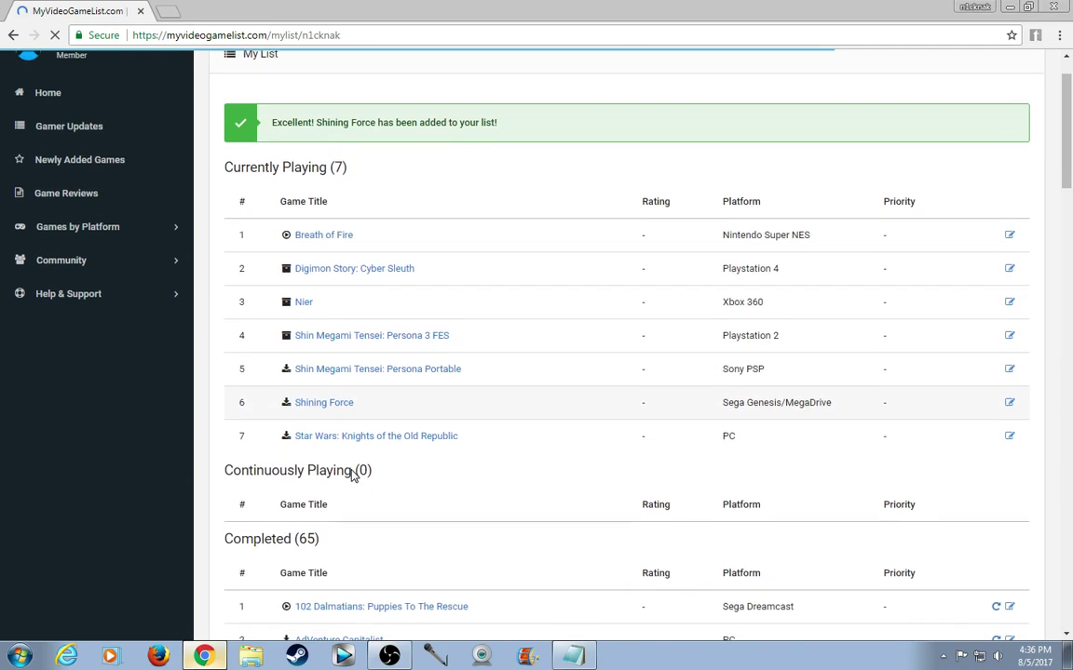
scroll(365, 467, up, 1)
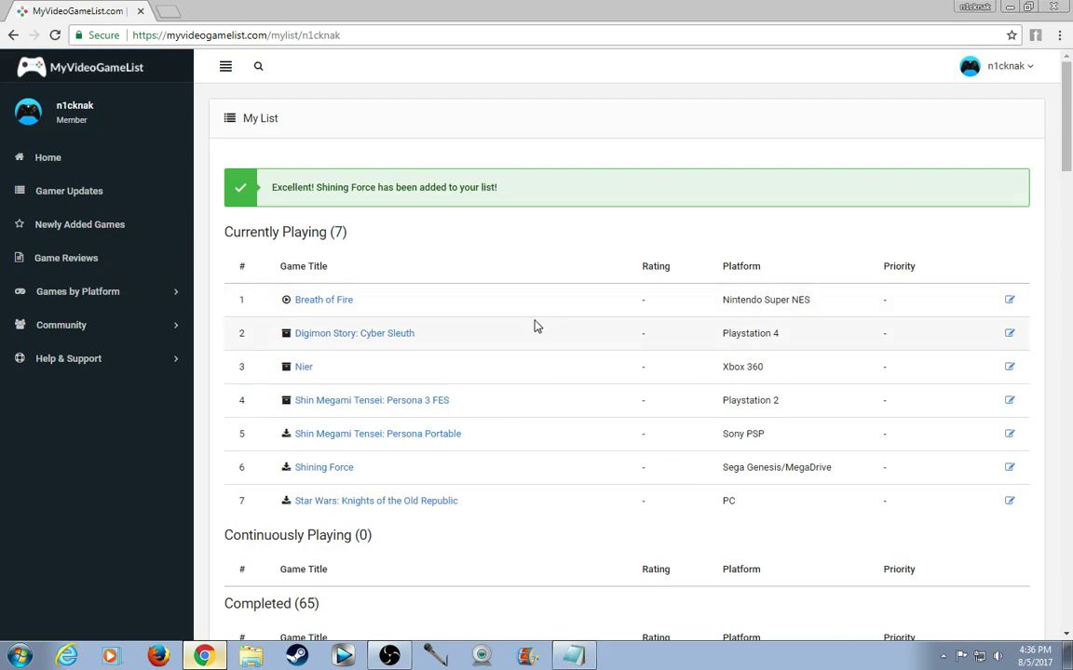
click(1010, 302)
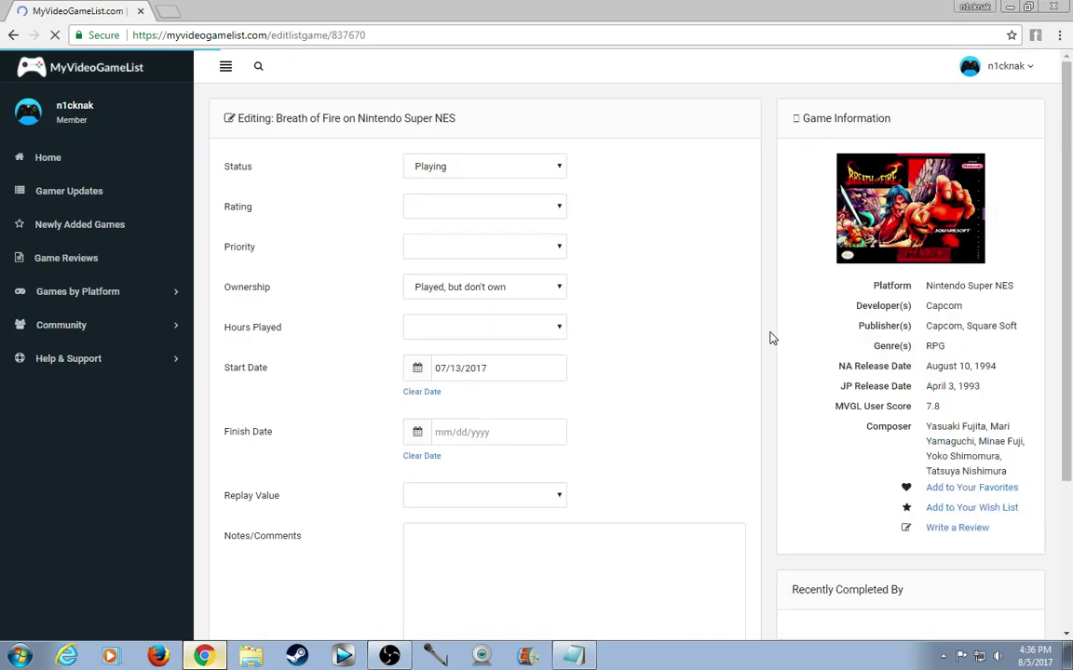
Step: Set Breath of Fire to Completed, clear the 07/13/2017 start date, and update the entry
click(451, 167)
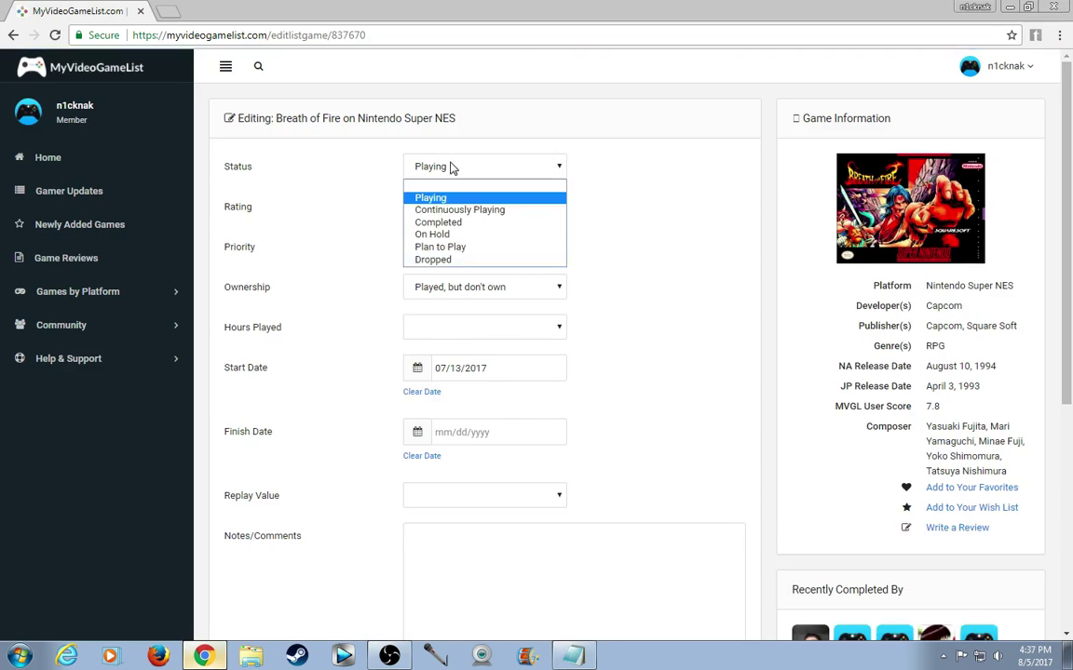
click(433, 224)
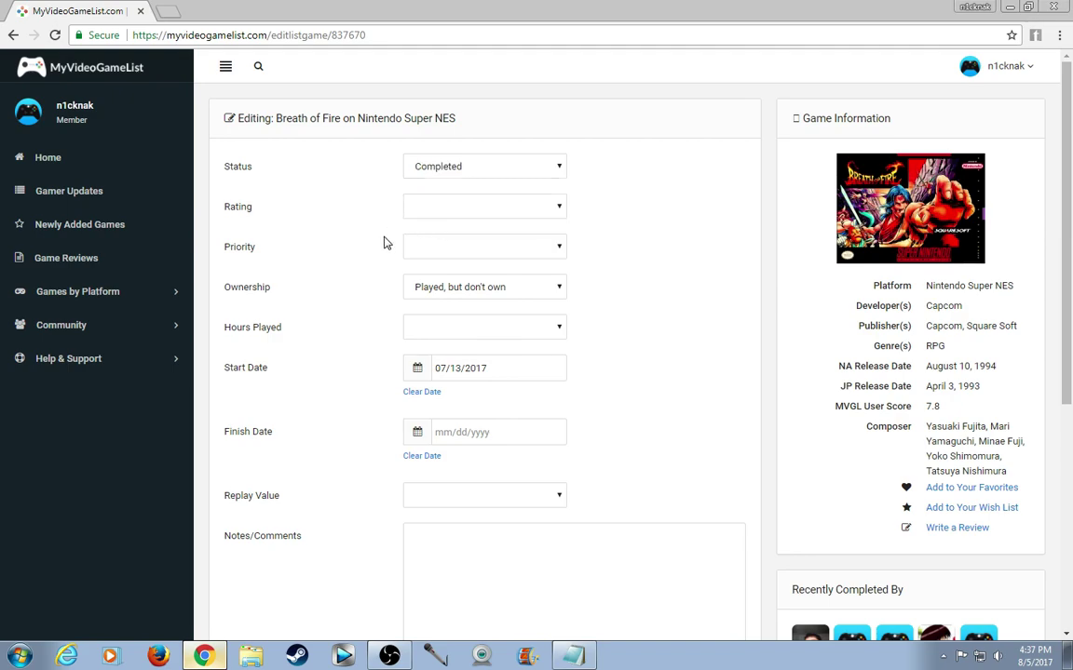
scroll(385, 244, down, 1)
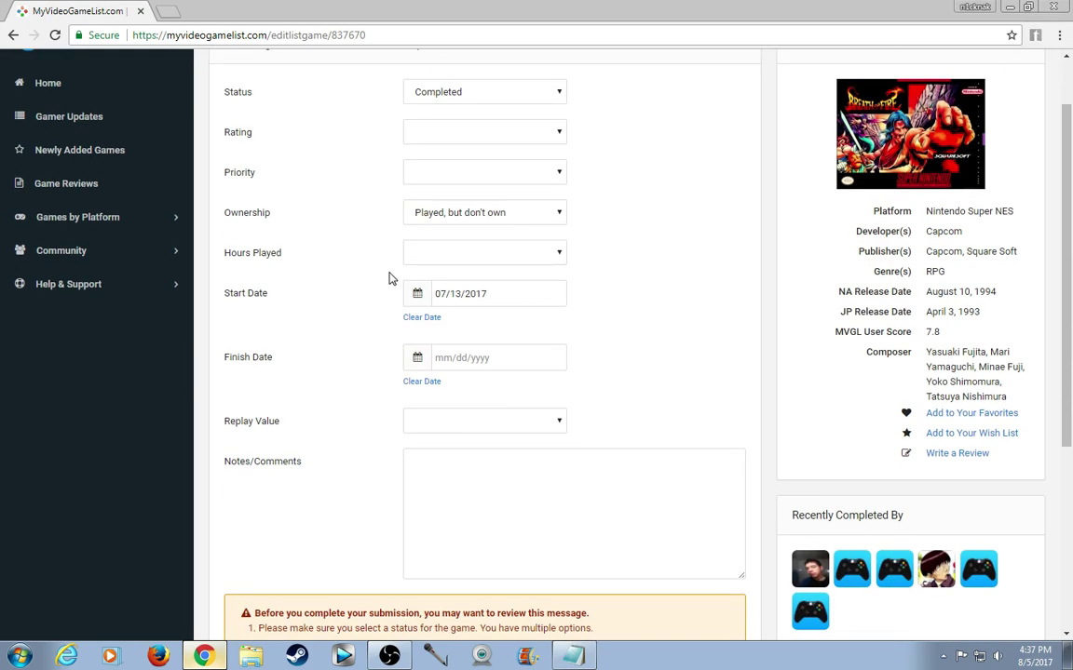
click(411, 320)
scroll(314, 270, down, 3)
scroll(314, 271, up, 3)
scroll(281, 431, down, 3)
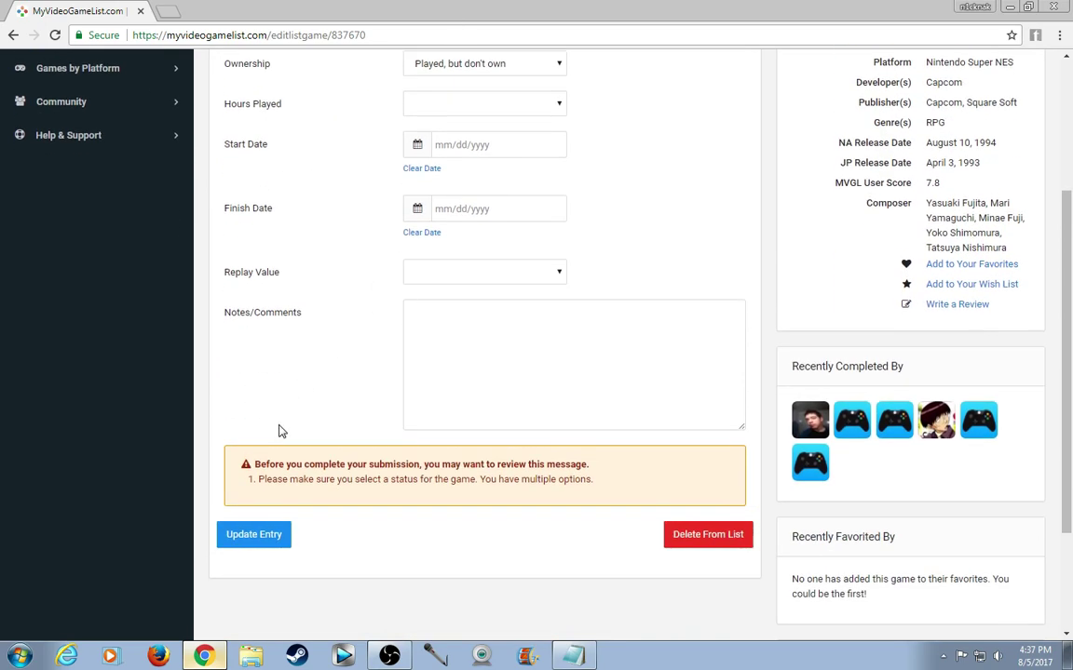
click(263, 543)
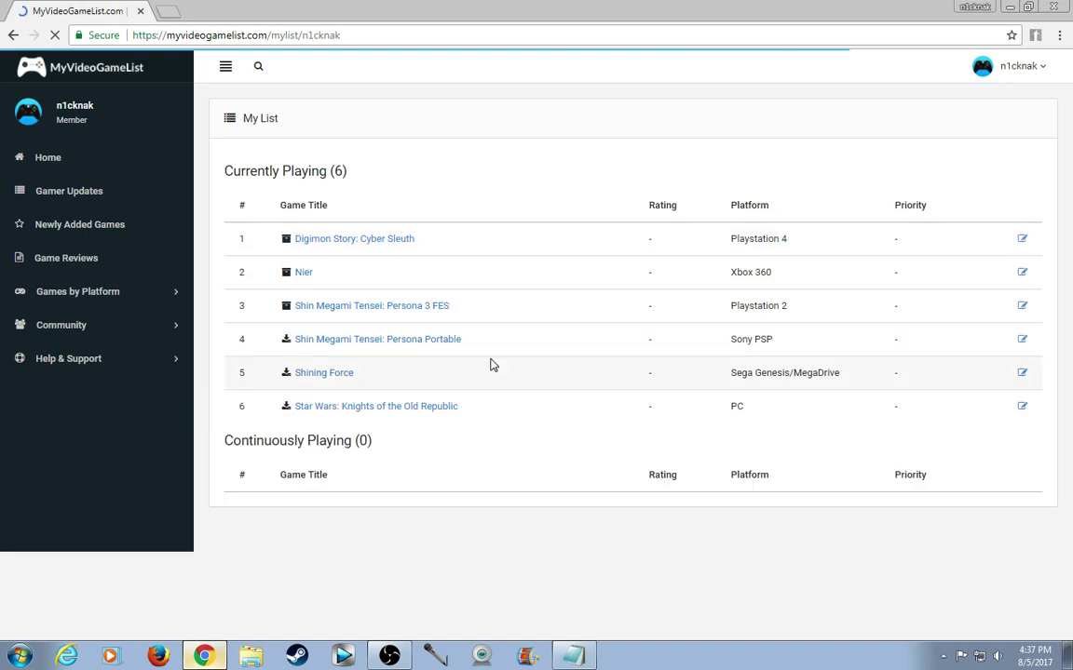
scroll(492, 364, down, 6)
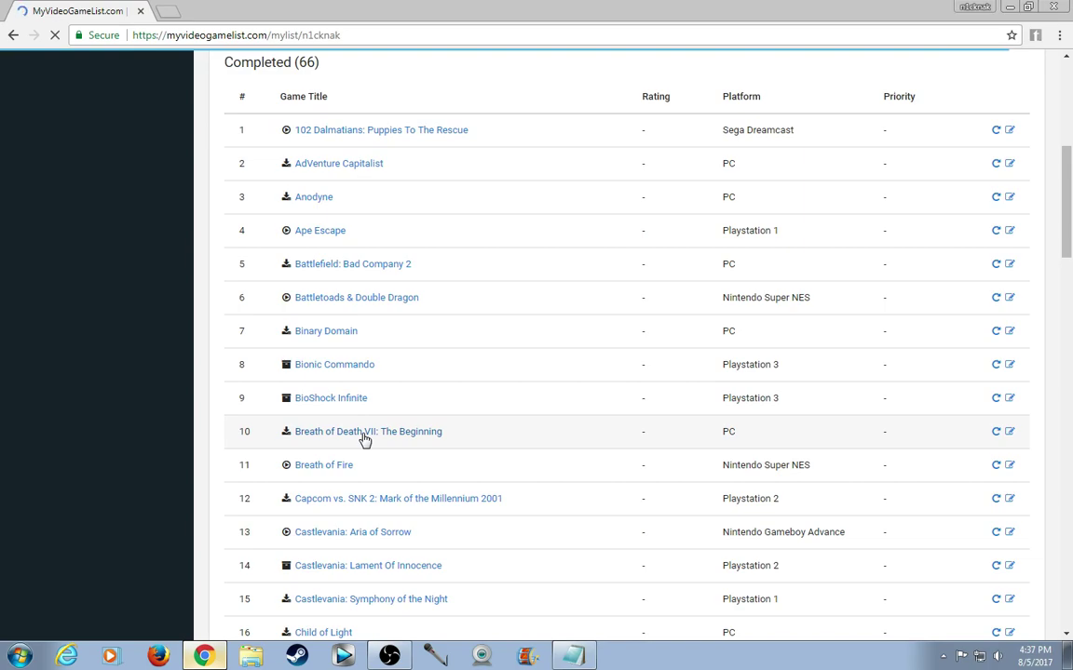
scroll(540, 368, down, 1)
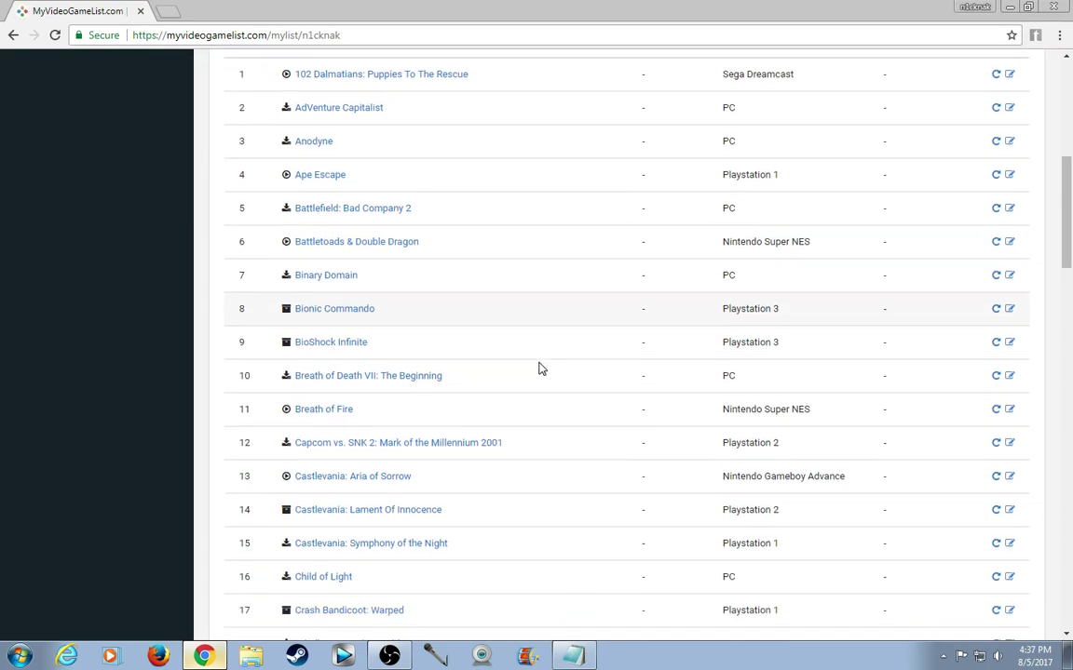
scroll(540, 369, down, 2)
scroll(540, 368, down, 2)
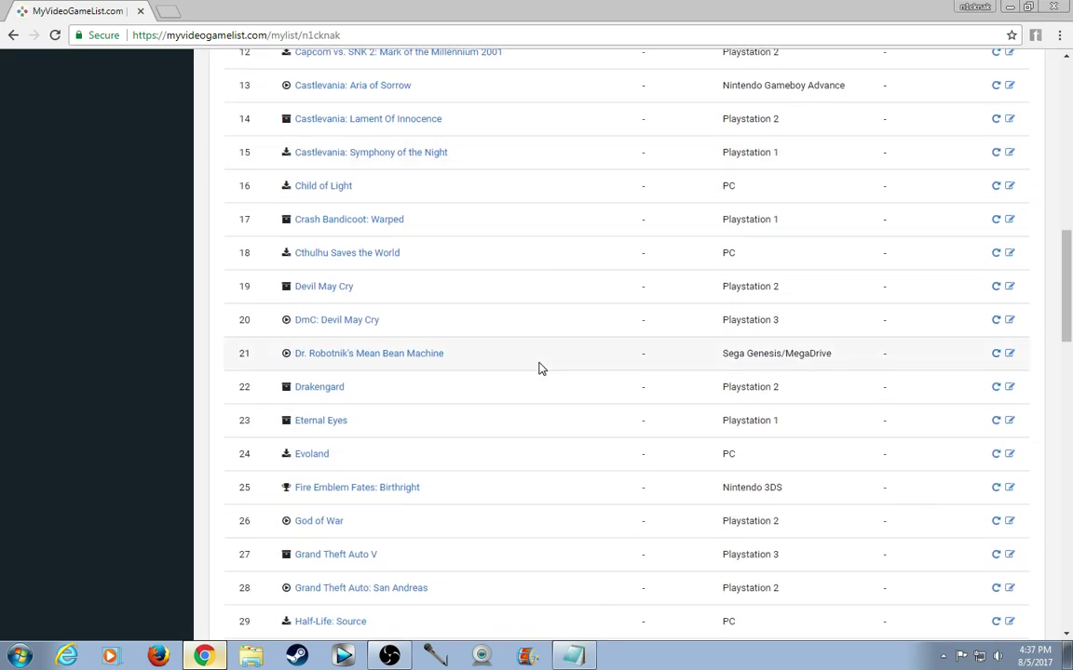
scroll(540, 368, up, 8)
scroll(544, 378, up, 1)
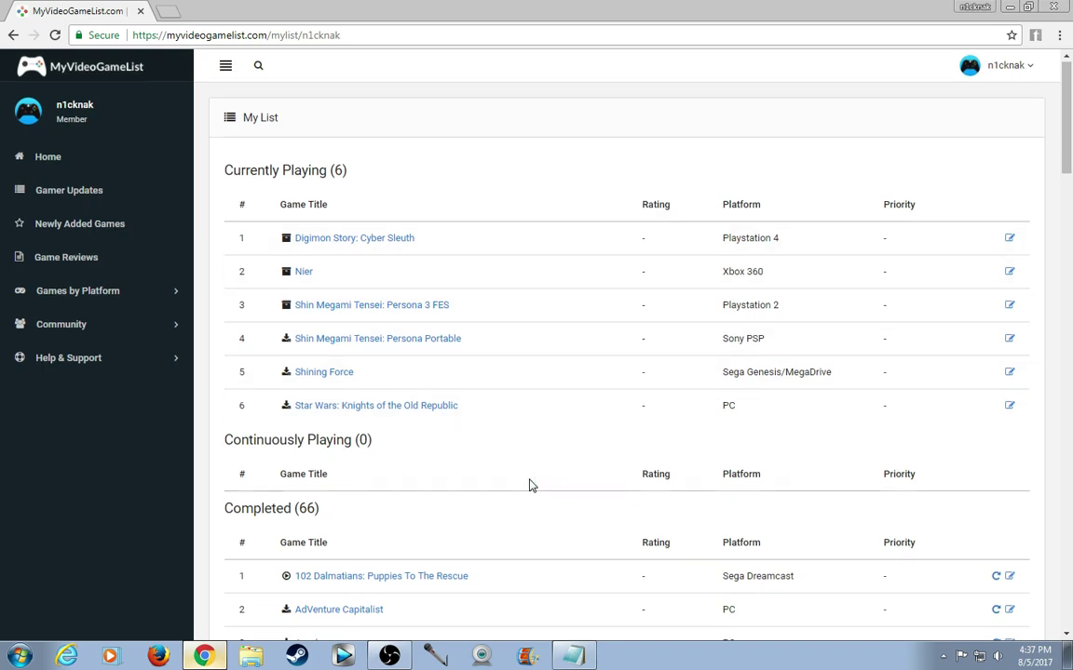
scroll(529, 485, down, 3)
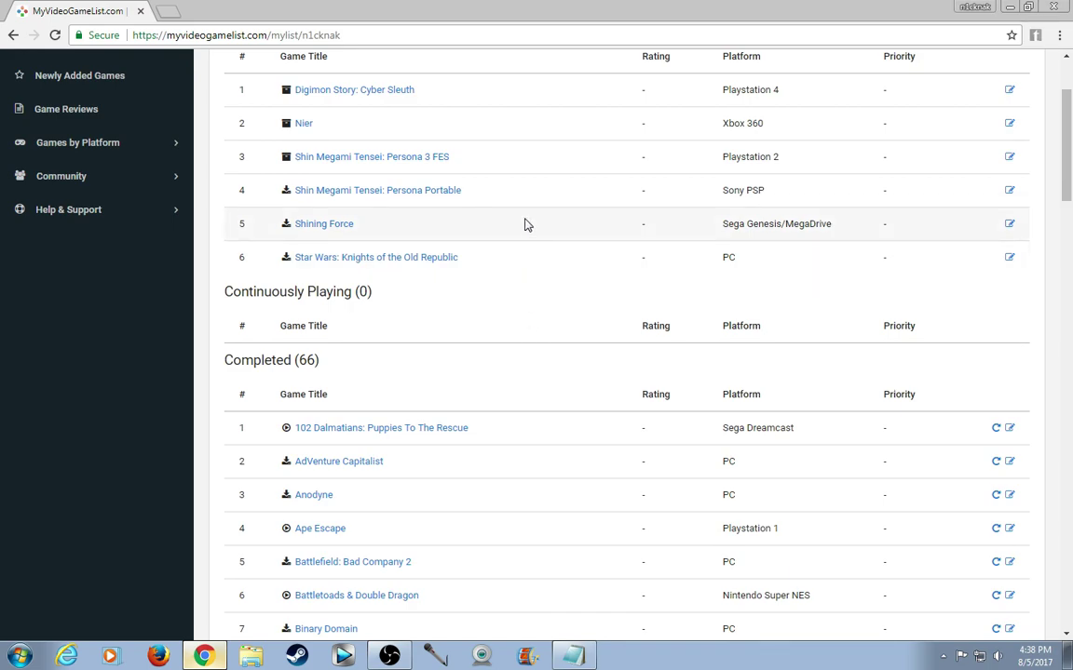
scroll(526, 214, up, 2)
scroll(526, 373, down, 5)
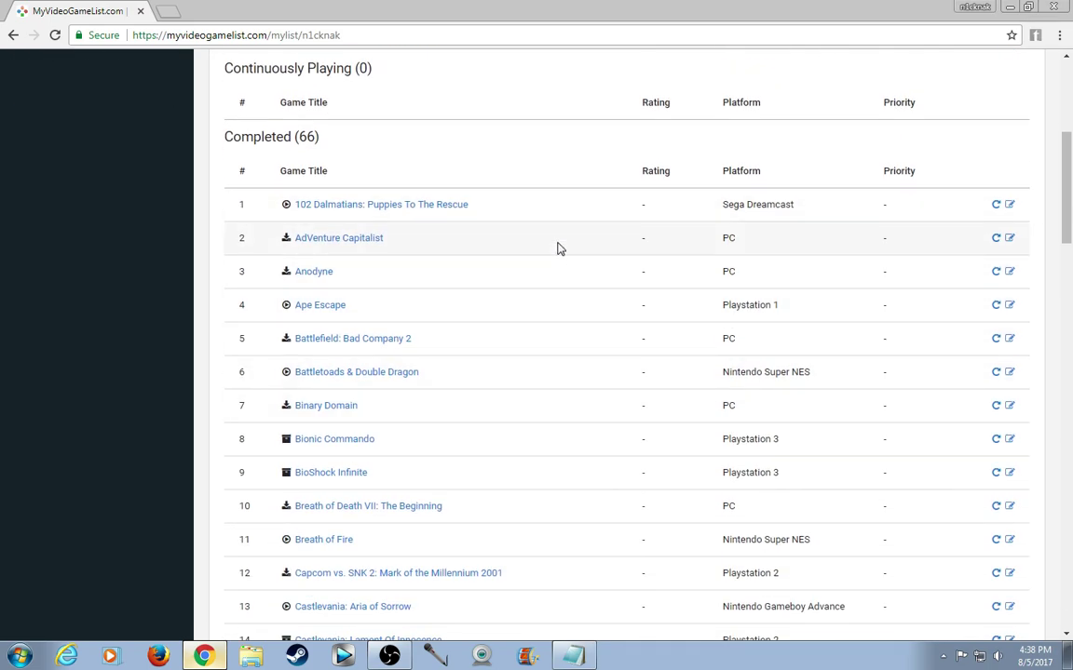
scroll(557, 249, down, 3)
scroll(557, 255, down, 3)
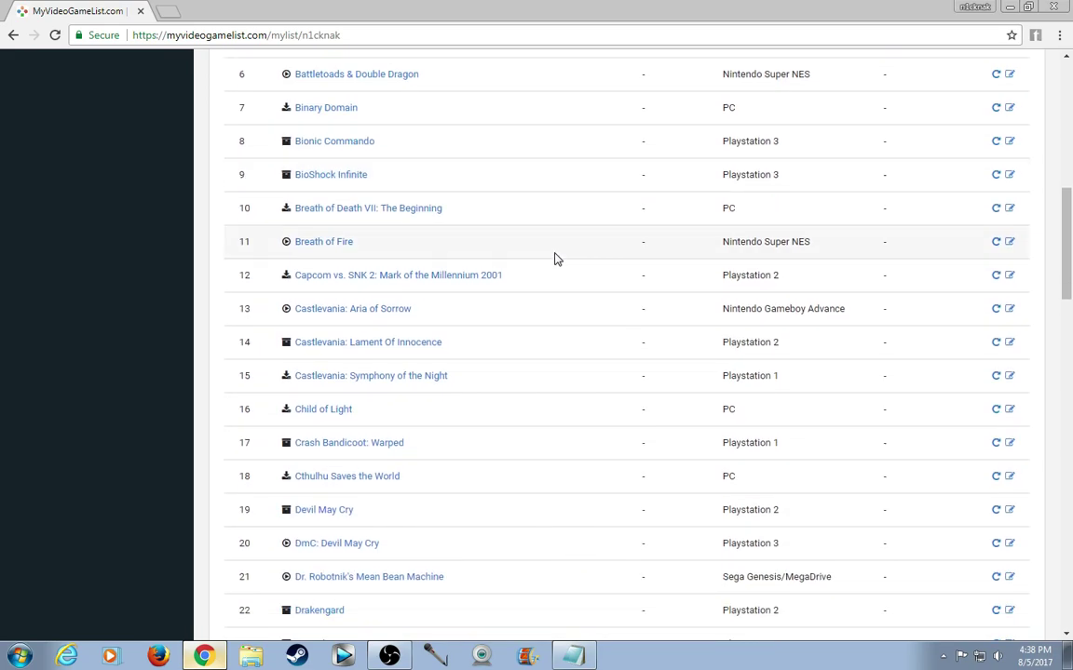
scroll(554, 258, down, 3)
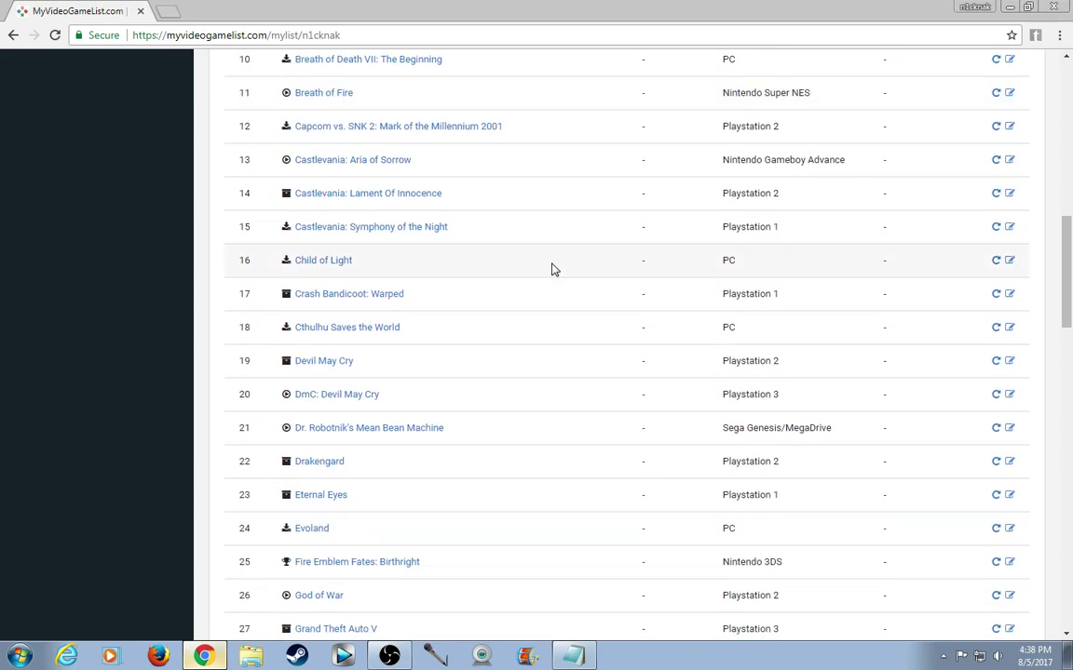
scroll(554, 264, down, 2)
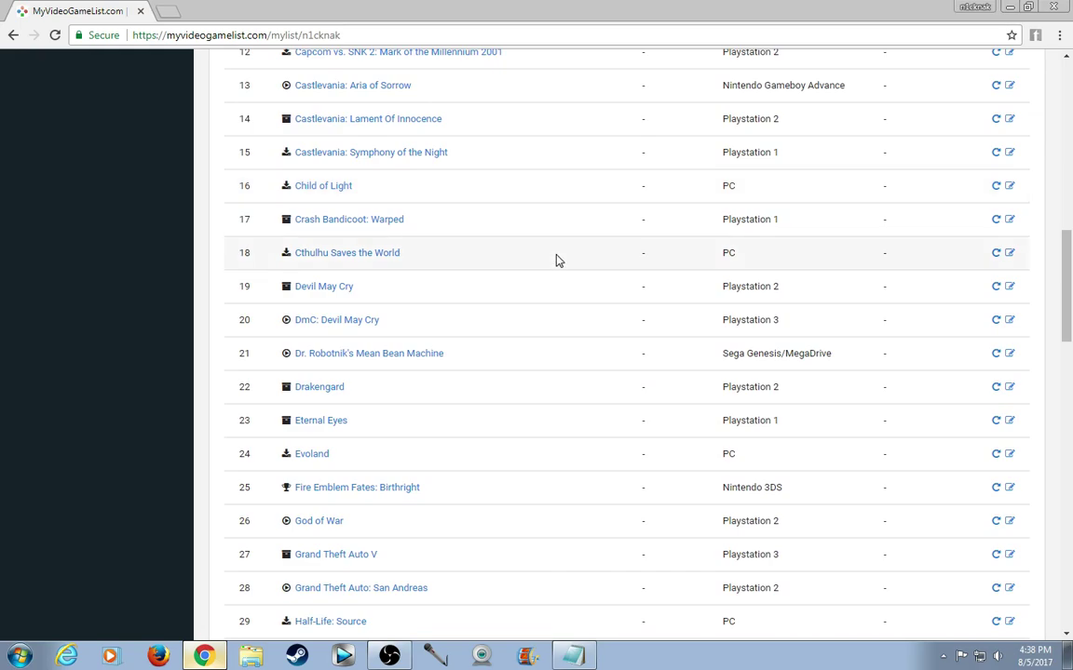
scroll(553, 253, down, 3)
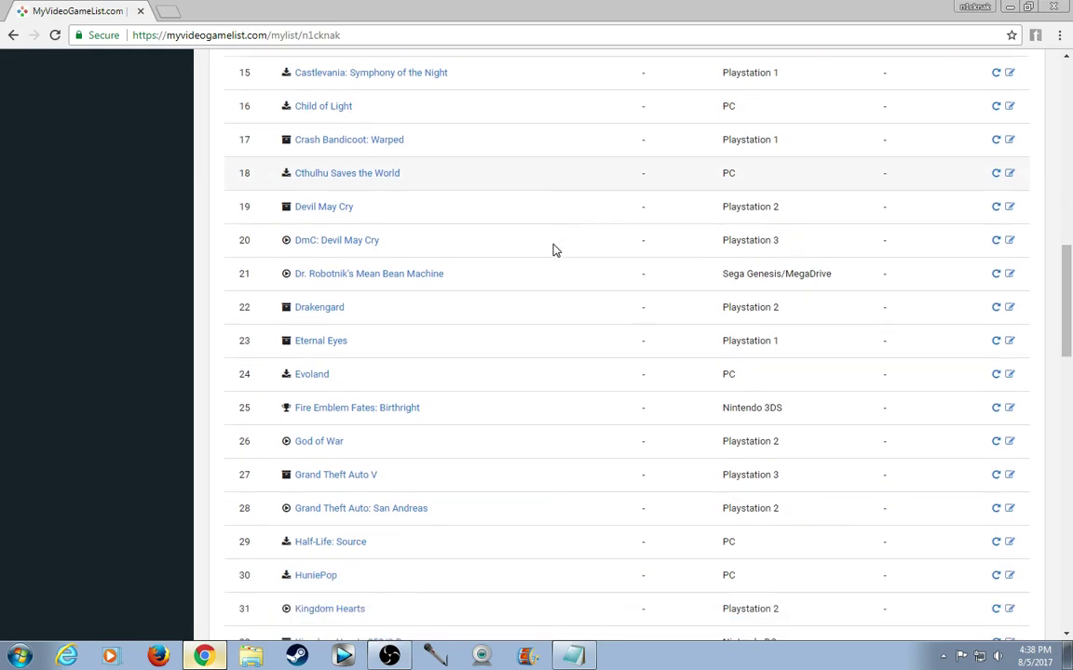
scroll(554, 251, down, 3)
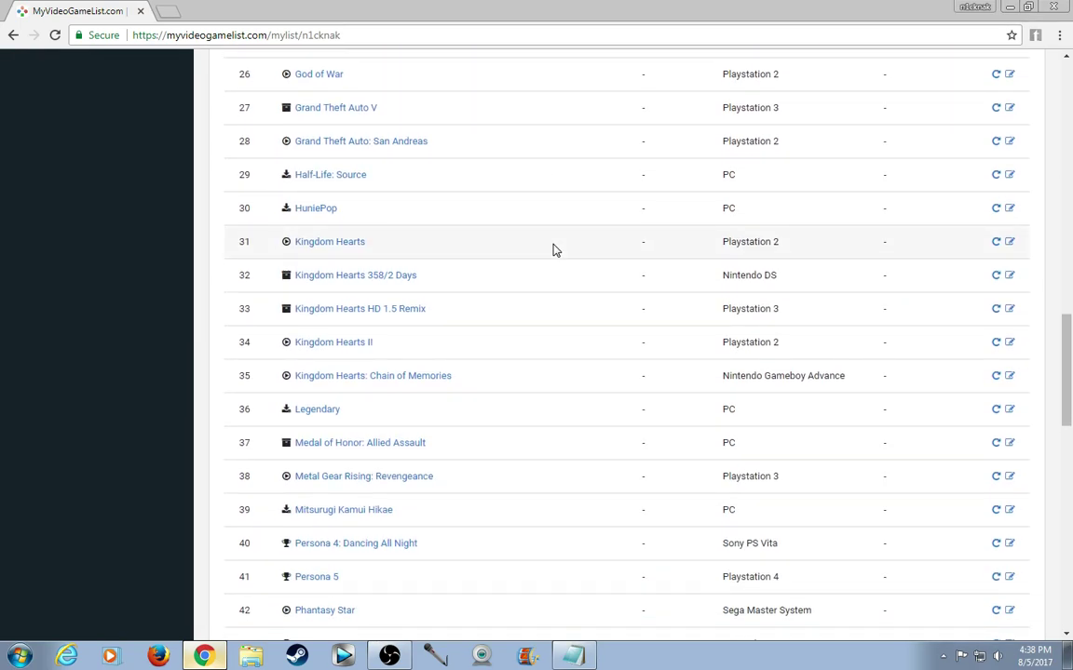
scroll(554, 250, down, 3)
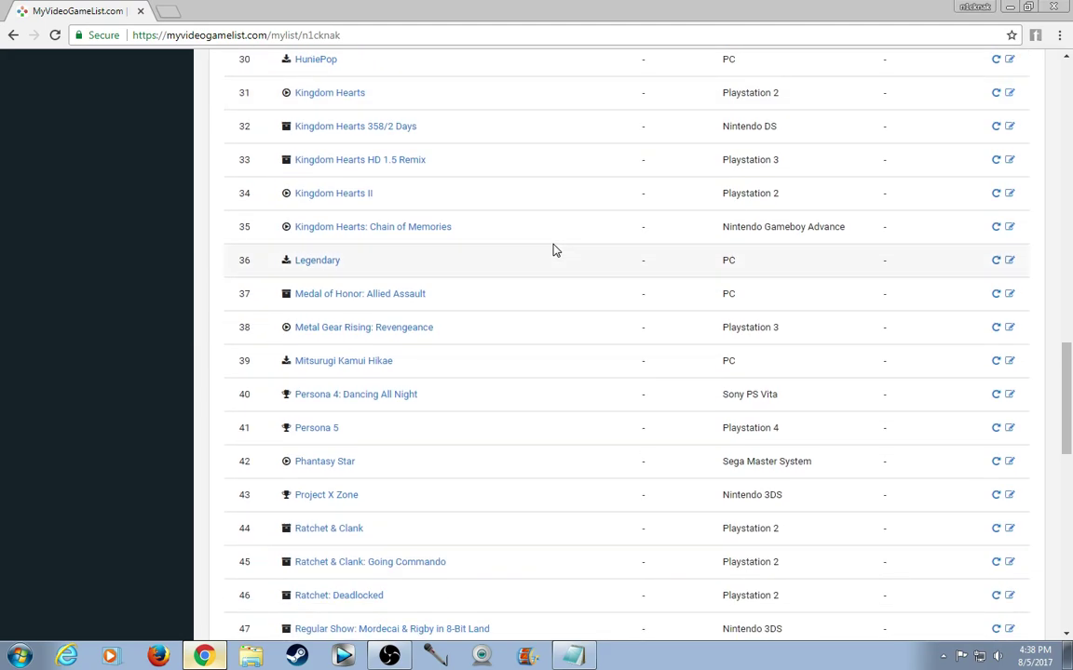
scroll(554, 250, down, 4)
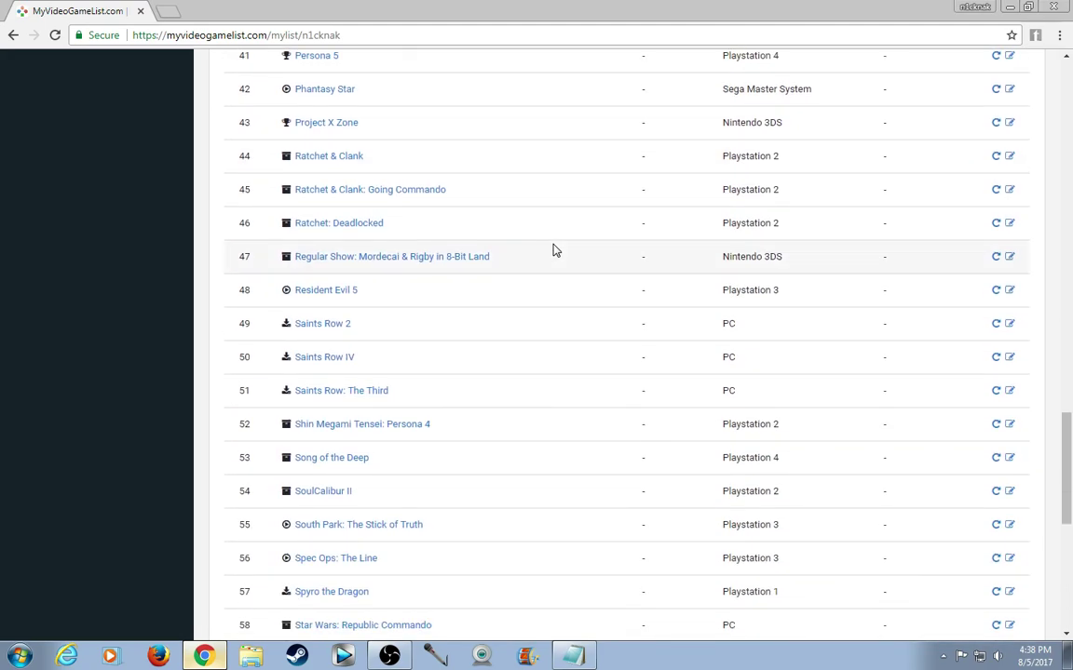
scroll(554, 249, up, 3)
scroll(553, 249, down, 6)
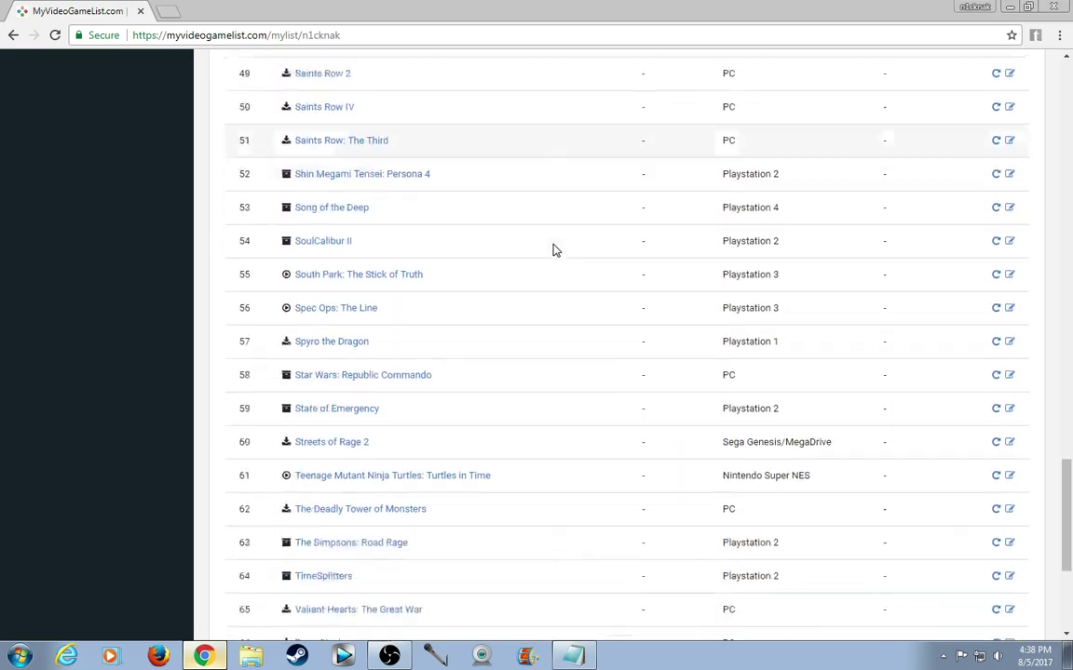
scroll(553, 250, down, 4)
scroll(553, 249, up, 15)
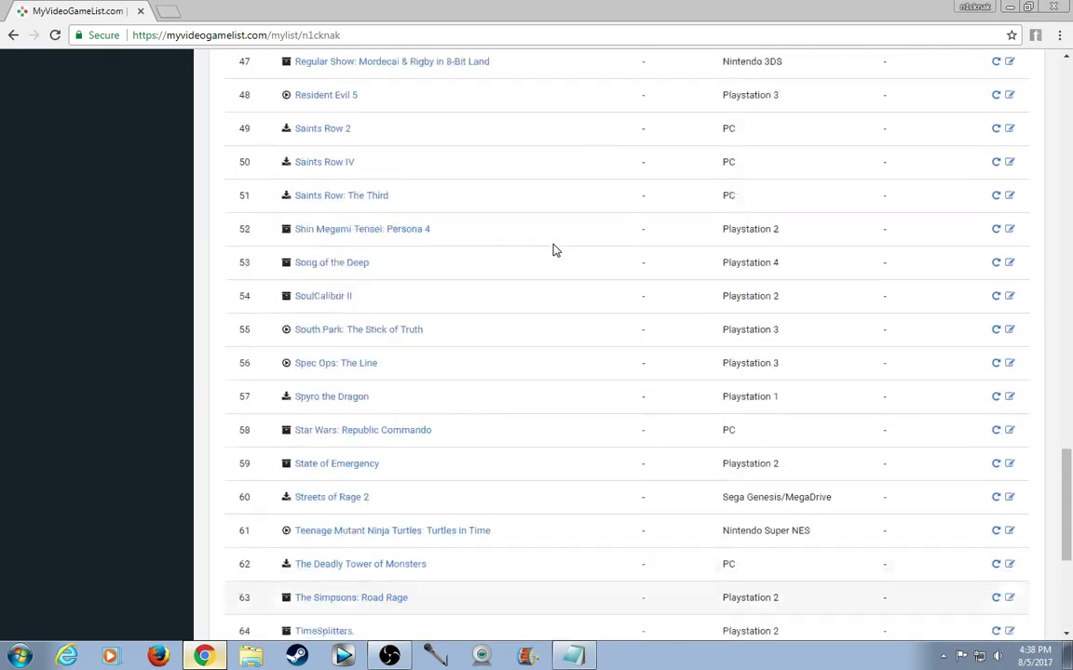
scroll(553, 250, up, 3)
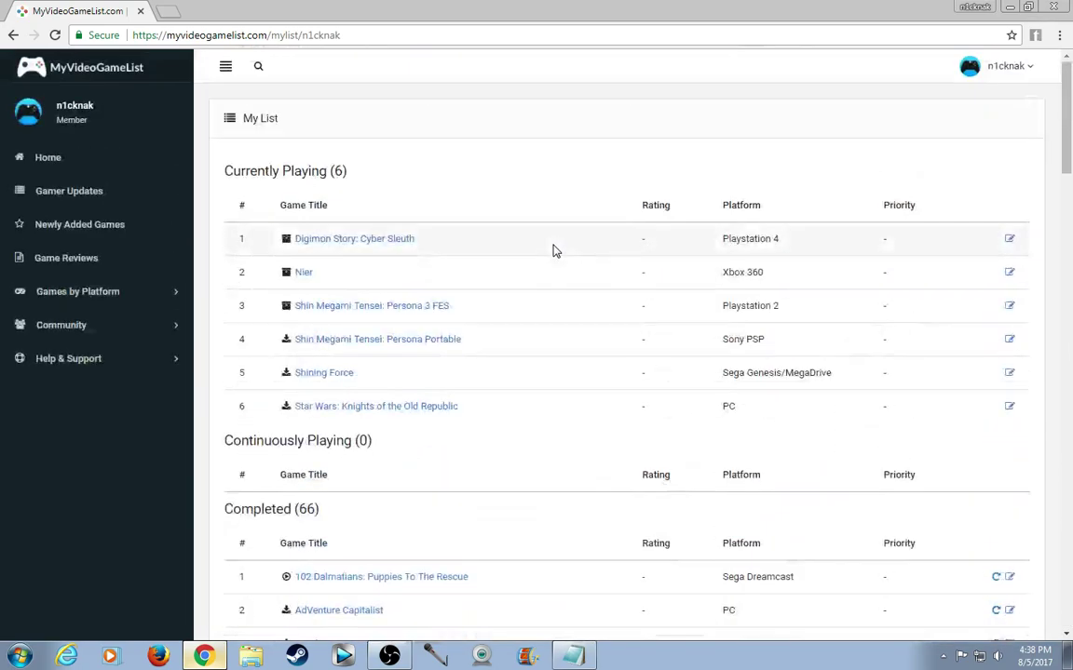